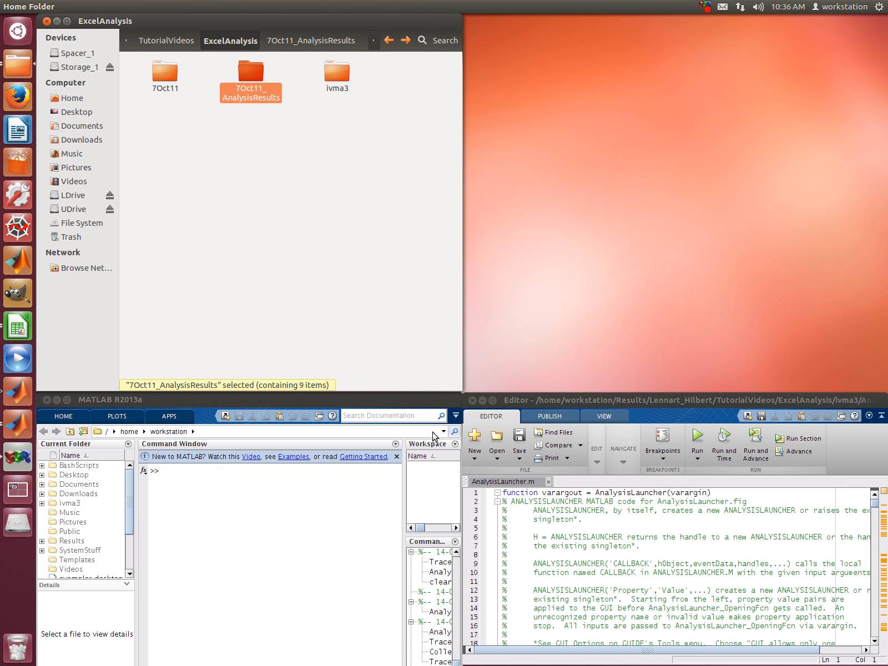
Show the contents of the 7Oct11_AnalysisResults folder, and open CollectResultFiles.m from the ivma3 folder in the MATLAB editor
{"action": "double_click", "coordinate": [255, 76]}
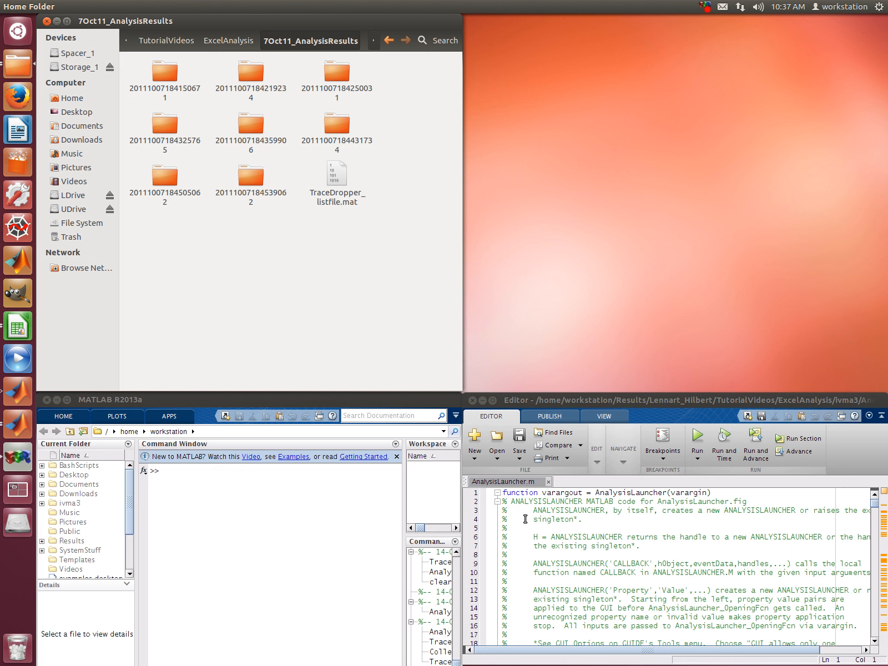
{"action": "left_click", "coordinate": [497, 456]}
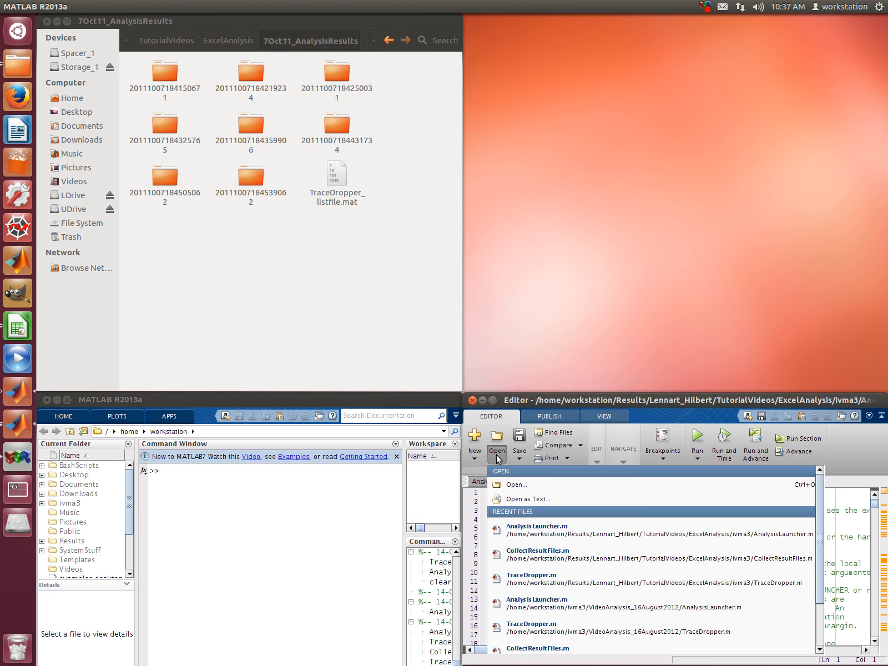
{"action": "left_click", "coordinate": [516, 486]}
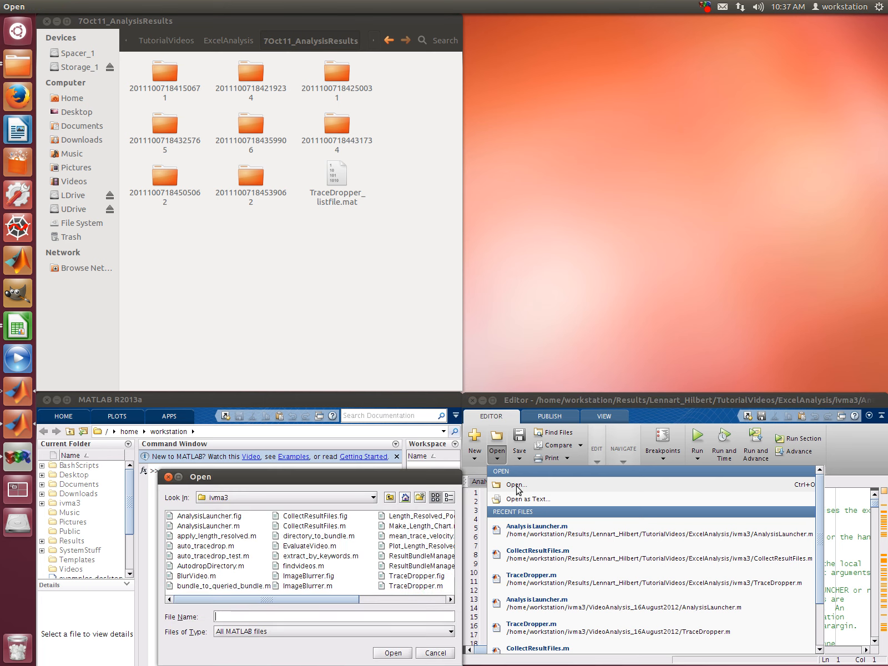
{"action": "left_click_drag", "start_coordinate": [326, 484], "coordinate": [624, 27]}
{"action": "left_click_drag", "start_coordinate": [626, 107], "coordinate": [642, 103]}
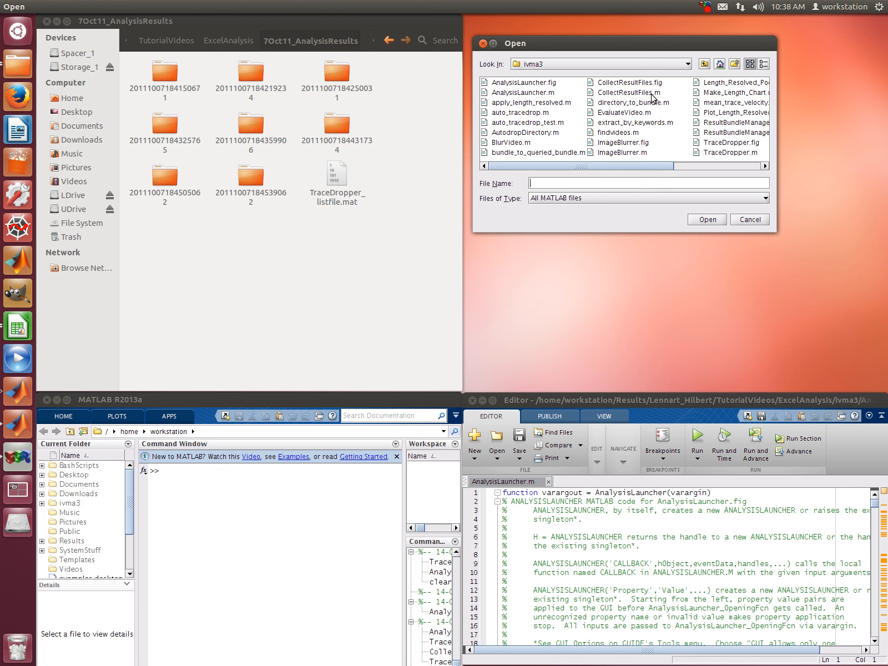
{"action": "left_click", "coordinate": [629, 93]}
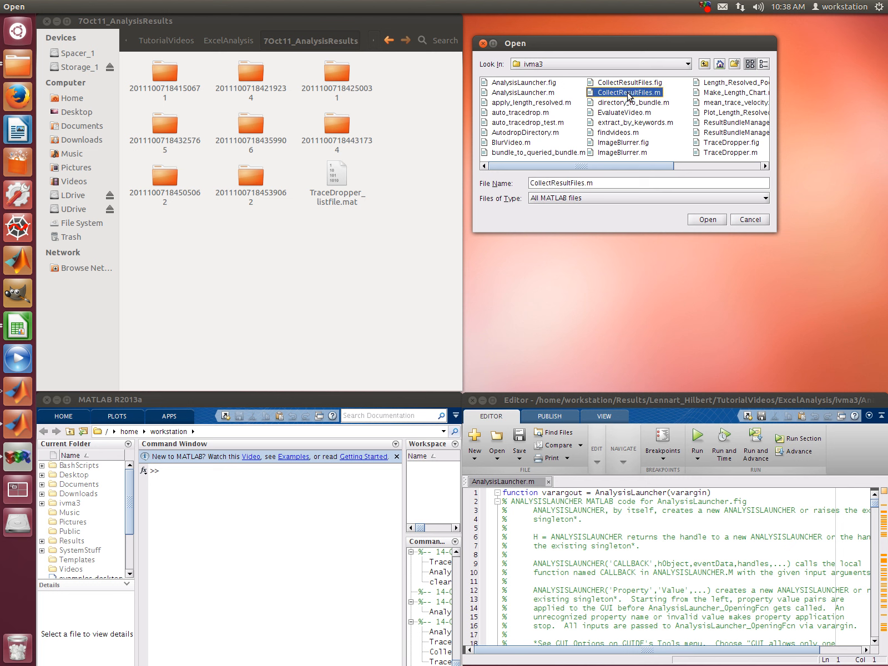
{"action": "left_click", "coordinate": [718, 220]}
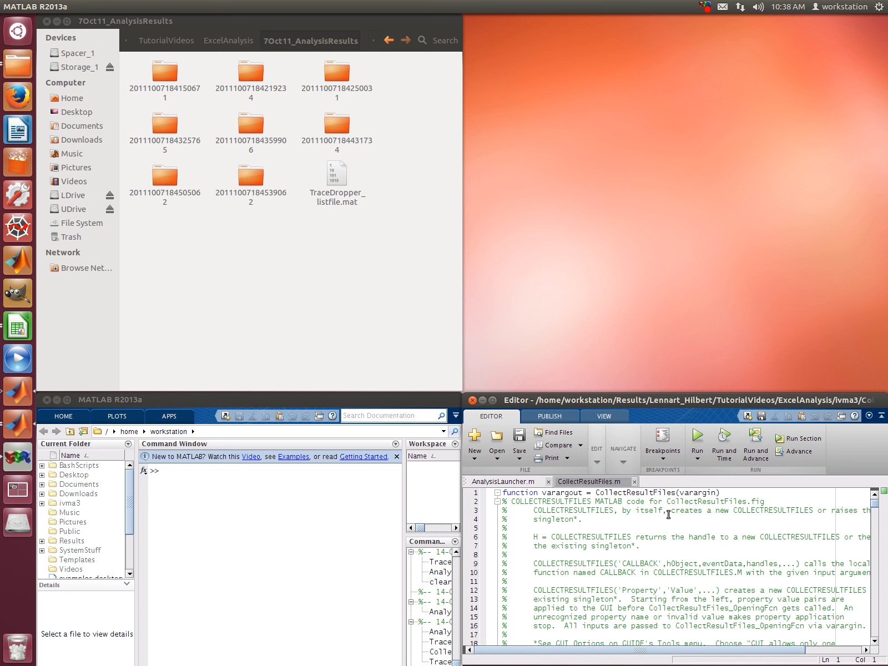
Run CollectResultFiles.m with MATLAB's current folder changed to the script's folder, and open its result file picker
{"action": "left_click", "coordinate": [696, 438]}
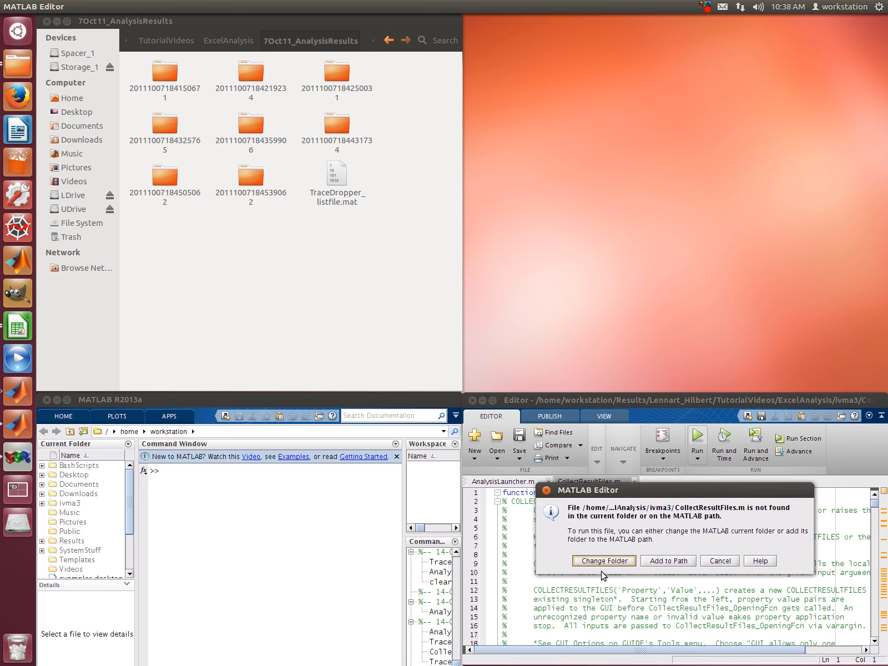
{"action": "left_click", "coordinate": [605, 561]}
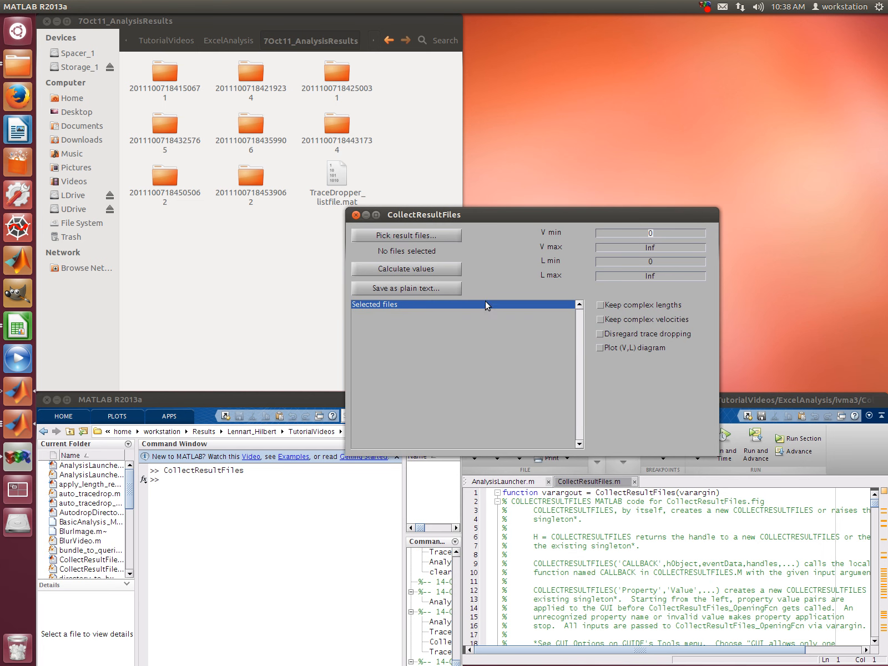
{"action": "left_click_drag", "start_coordinate": [473, 211], "coordinate": [607, 62]}
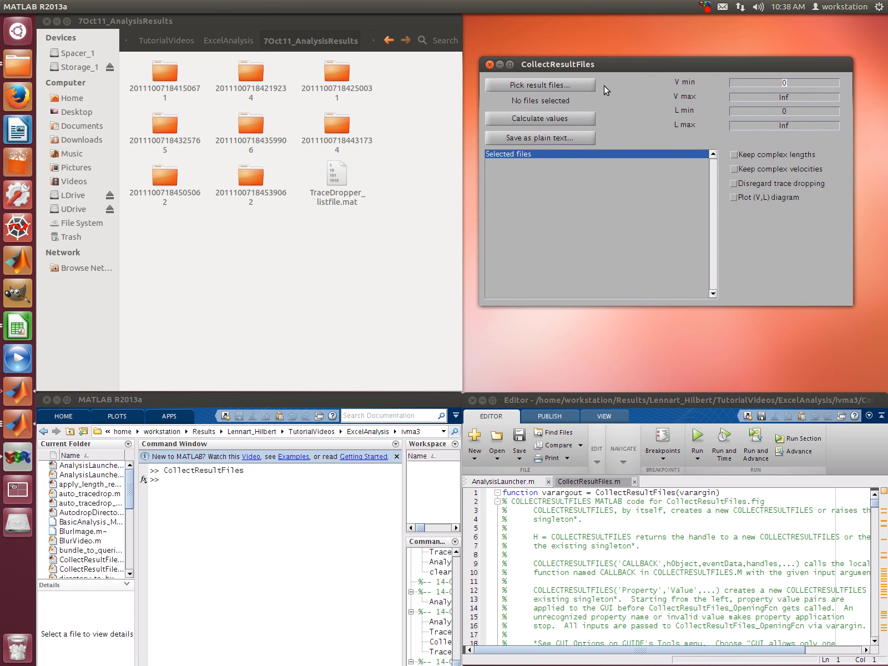
{"action": "left_click", "coordinate": [538, 83]}
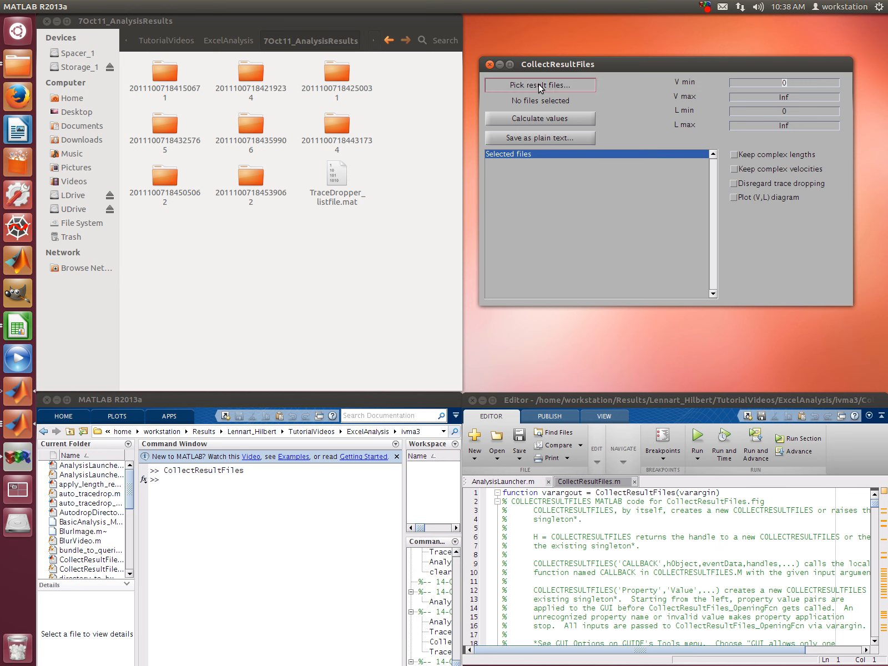
{"action": "left_click_drag", "start_coordinate": [537, 132], "coordinate": [603, 250]}
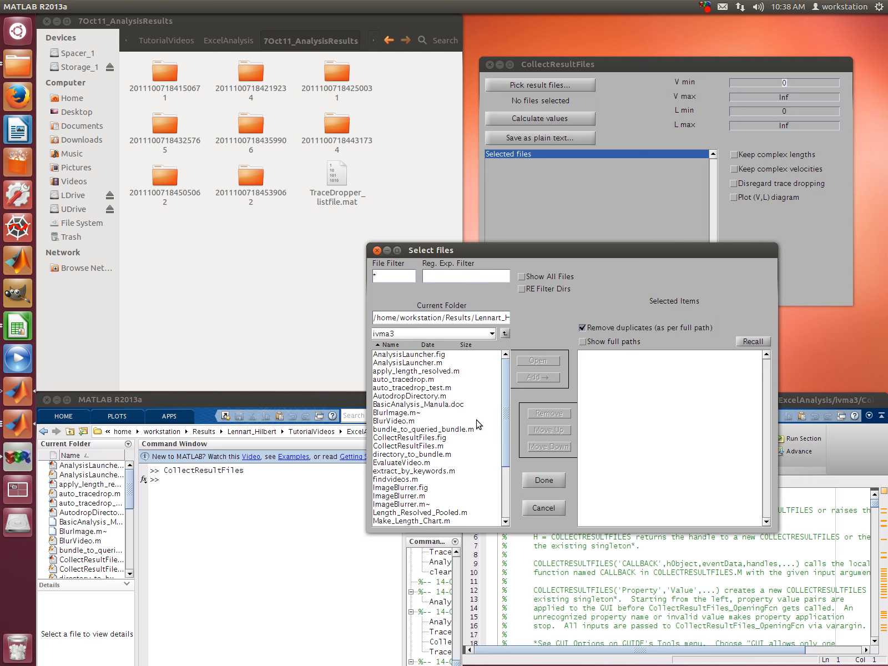
Examine the file selection dialog's current folder path through to its end
{"action": "mouse_move", "coordinate": [506, 420]}
{"action": "left_mouse_down"}
{"action": "mouse_move", "coordinate": [509, 485]}
{"action": "mouse_move", "coordinate": [509, 409]}
{"action": "left_mouse_up"}
{"action": "left_click", "coordinate": [465, 318]}
{"action": "key", "text": "Right"}
{"action": "key", "text": "Right"}
{"action": "key", "text": "Right"}
{"action": "key", "text": "Right"}
{"action": "key", "text": "Right"}
{"action": "key", "text": "Right"}
{"action": "key", "text": "Right"}
{"action": "key", "text": "Right"}
{"action": "key", "text": "Right"}
{"action": "key", "text": "Right"}
{"action": "key", "text": "Right"}
{"action": "key", "text": "Right"}
{"action": "key", "text": "Right"}
{"action": "key", "text": "Right"}
{"action": "key", "text": "Right"}
{"action": "key", "text": "Right"}
{"action": "key", "text": "Right"}
{"action": "key", "text": "Right"}
{"action": "key", "text": "Right"}
{"action": "key", "text": "Right"}
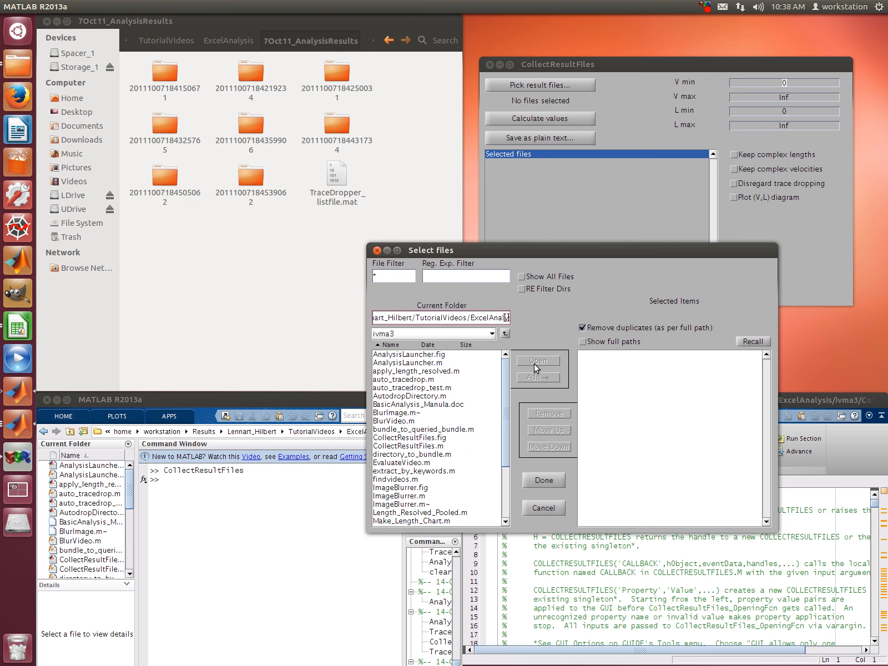
{"action": "key", "text": "Right"}
{"action": "key", "text": "Right"}
{"action": "key", "text": "Right"}
{"action": "key", "text": "Right"}
{"action": "key", "text": "Right"}
{"action": "key", "text": "Right"}
{"action": "key", "text": "Right"}
{"action": "key", "text": "Right"}
{"action": "key", "text": "Right"}
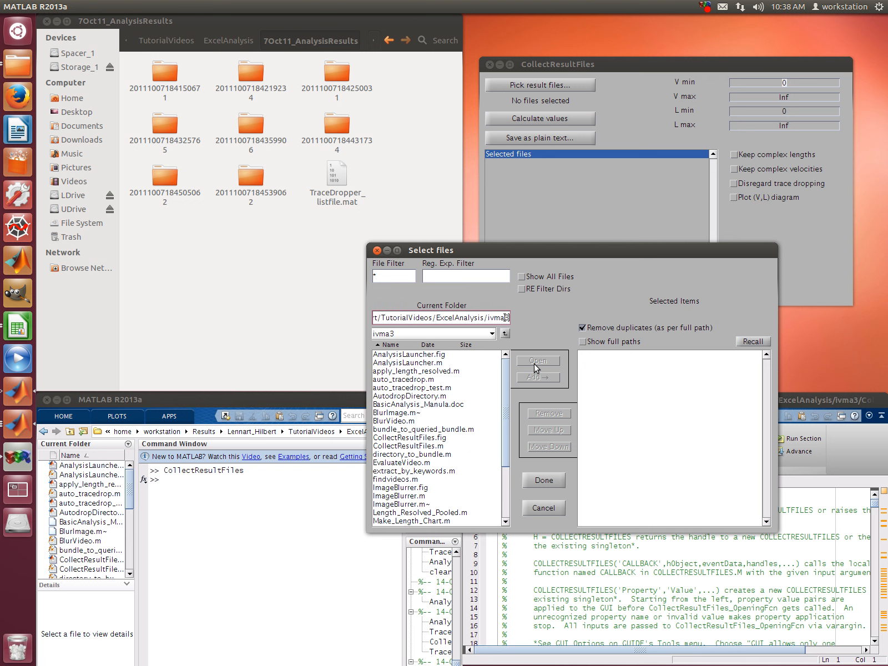
{"action": "left_click", "coordinate": [504, 334]}
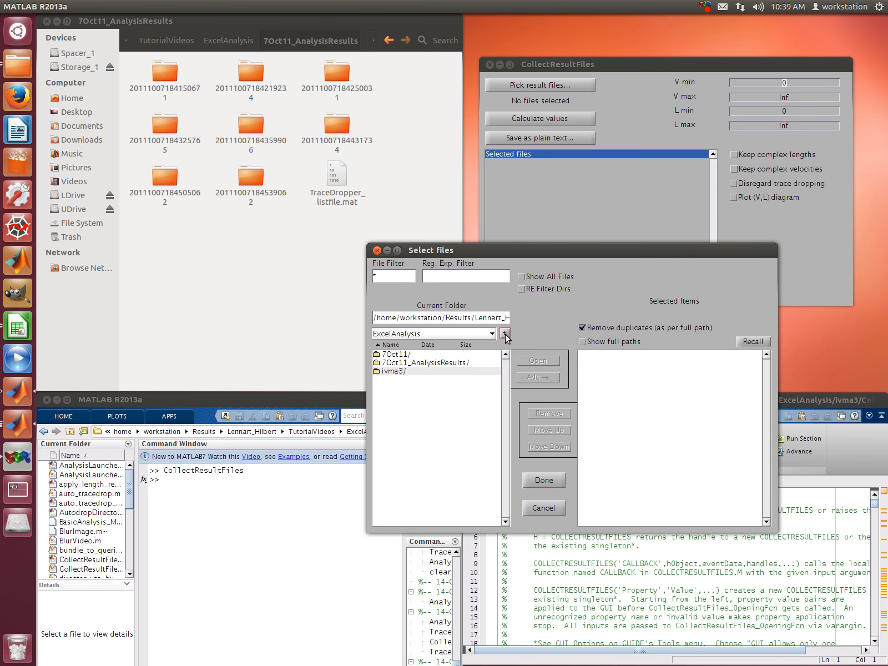
{"action": "left_click", "coordinate": [393, 363]}
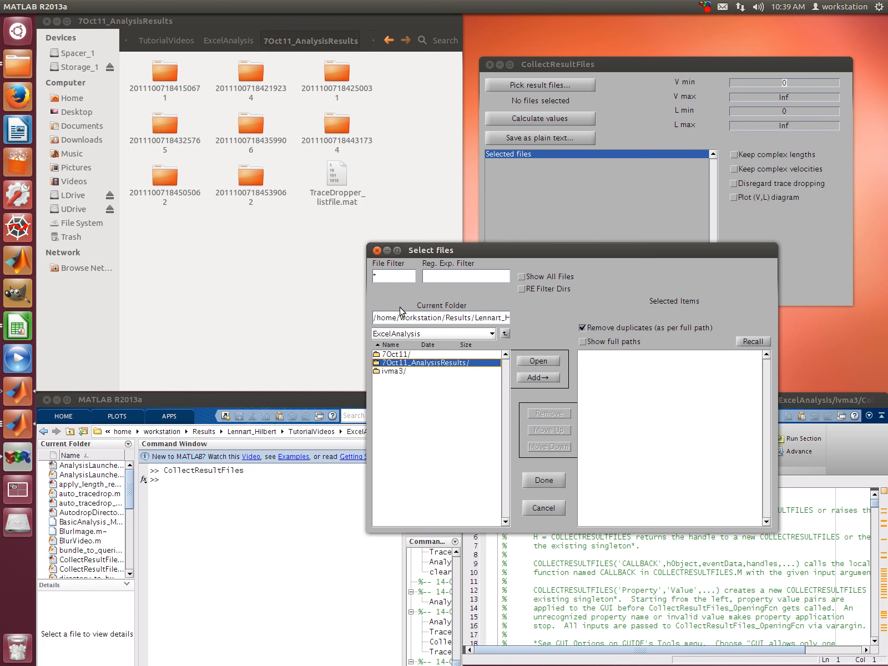
{"action": "double_click", "coordinate": [422, 364]}
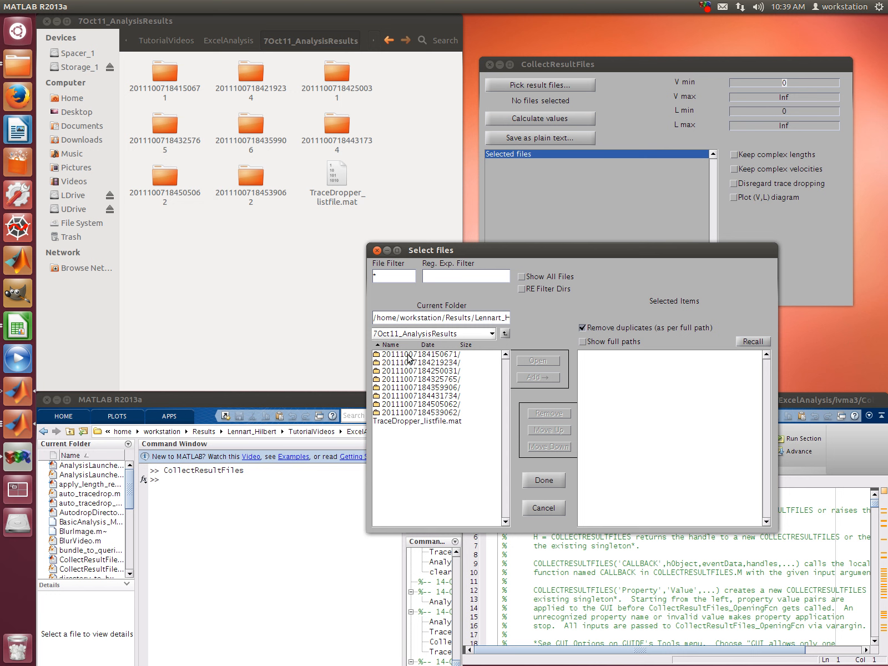
{"action": "double_click", "coordinate": [408, 355]}
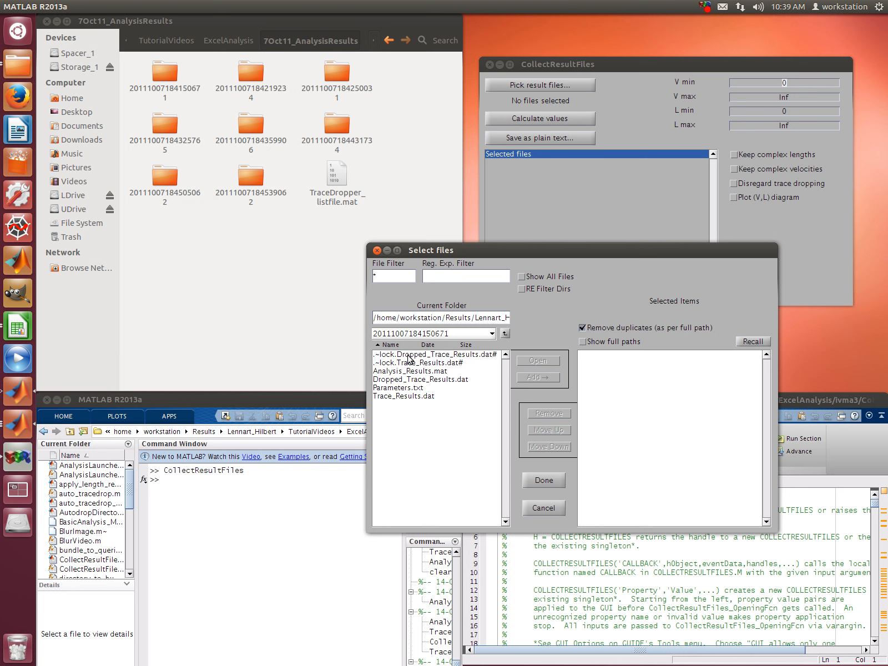
{"action": "left_click", "coordinate": [384, 372]}
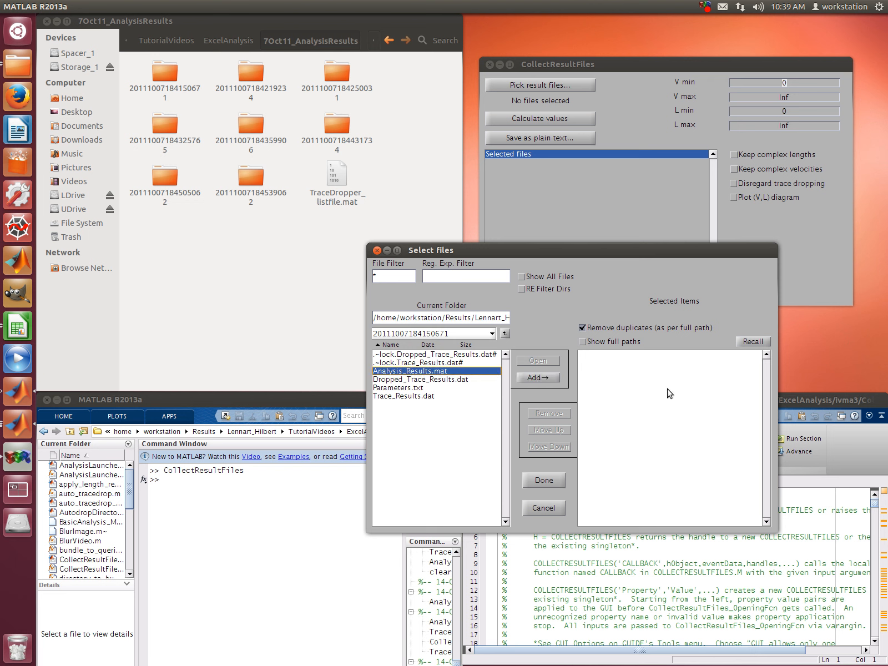
{"action": "left_click", "coordinate": [540, 380]}
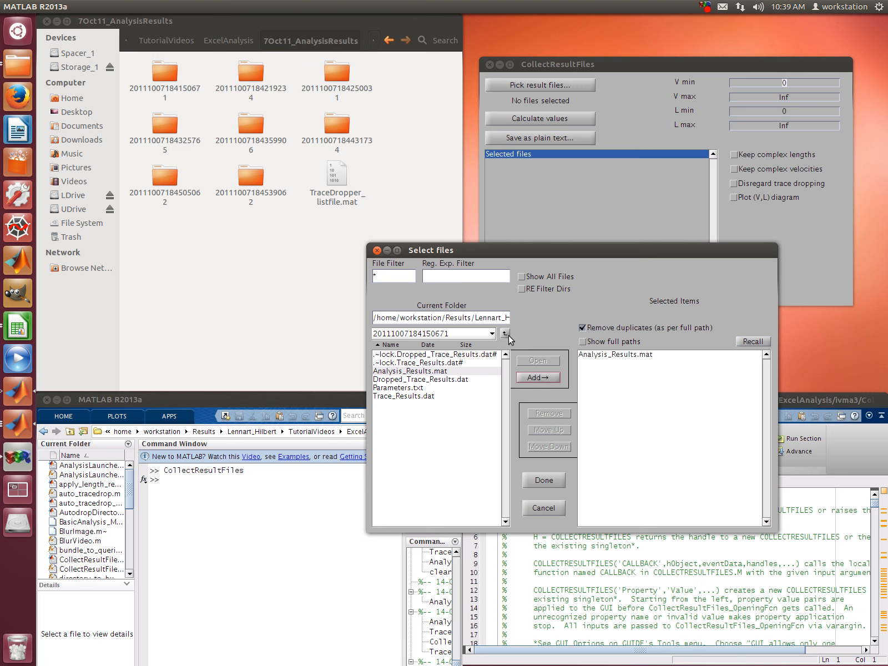
{"action": "left_click", "coordinate": [505, 333]}
{"action": "double_click", "coordinate": [443, 362]}
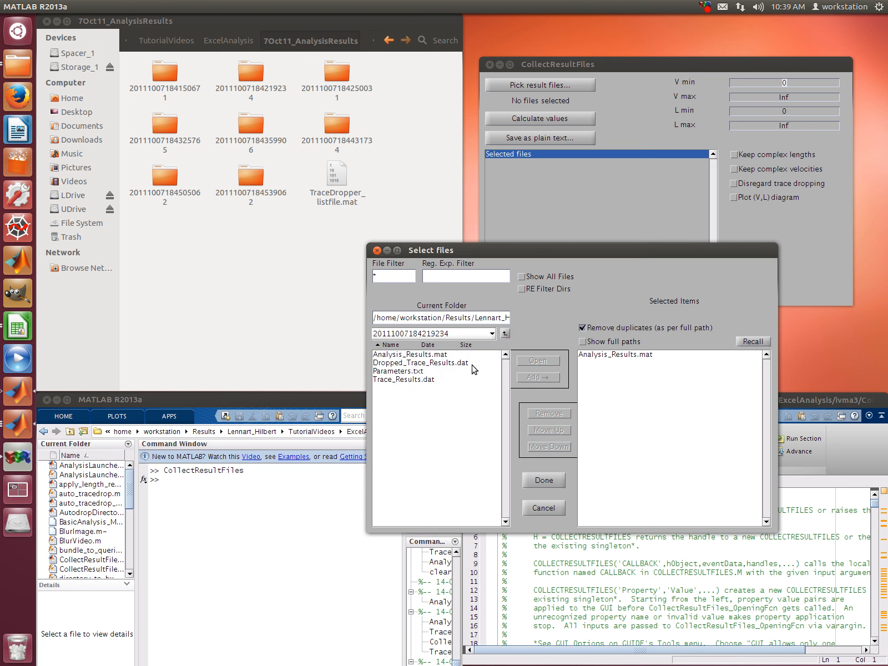
{"action": "left_click", "coordinate": [450, 354]}
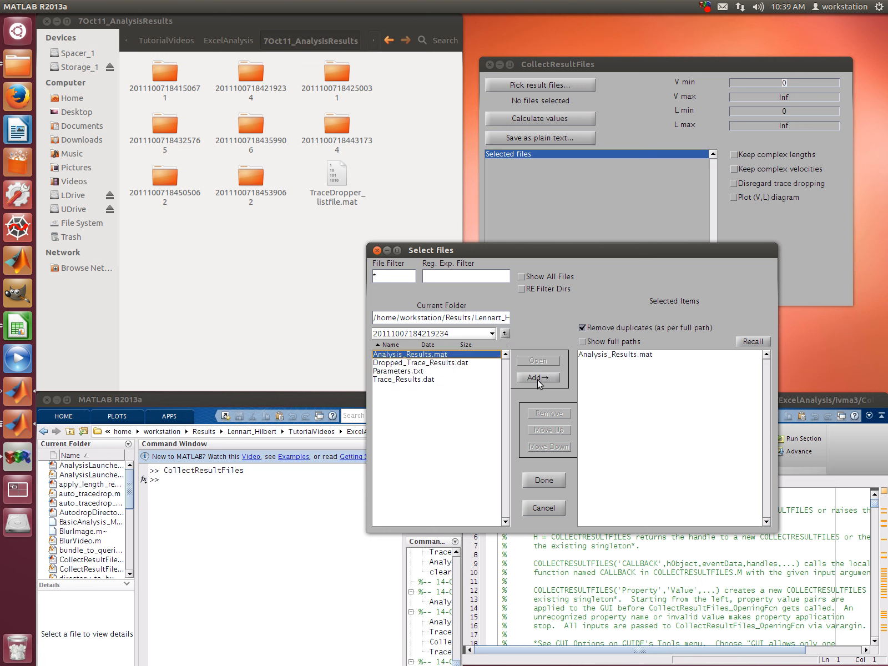
{"action": "left_click", "coordinate": [538, 377]}
{"action": "left_click", "coordinate": [504, 333]}
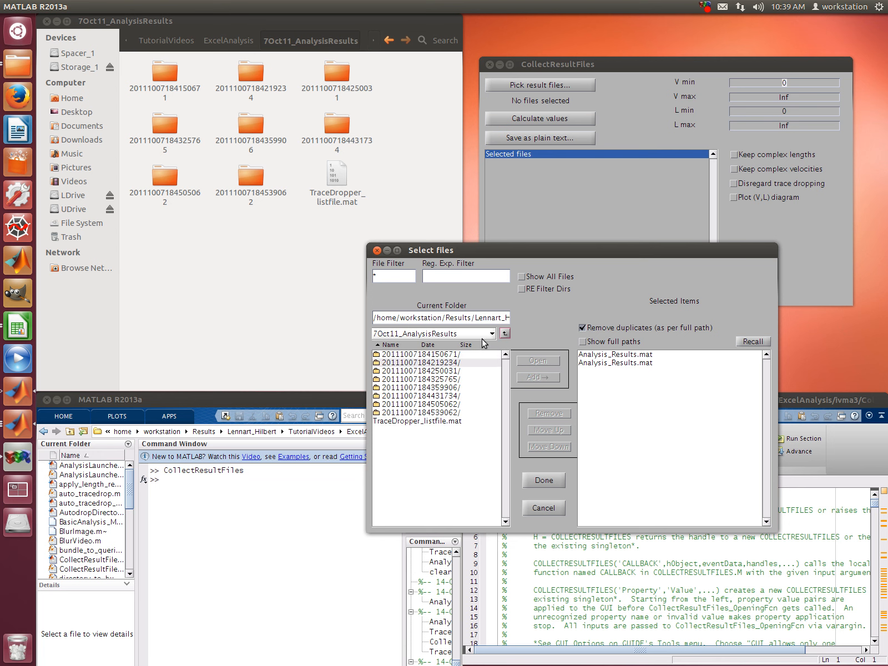
{"action": "double_click", "coordinate": [458, 371]}
{"action": "left_click", "coordinate": [447, 356]}
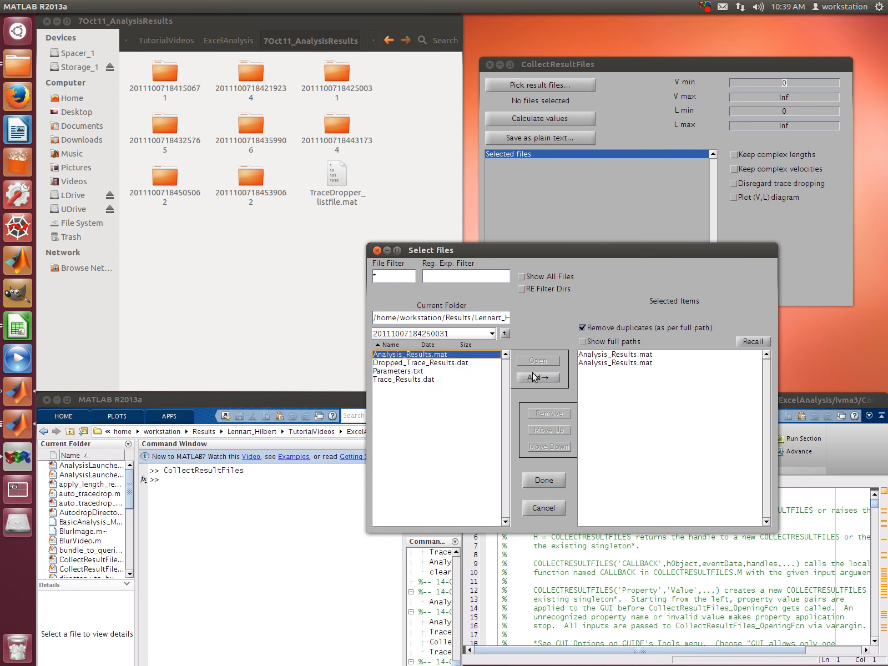
{"action": "left_click", "coordinate": [537, 378]}
{"action": "left_click", "coordinate": [505, 333]}
{"action": "double_click", "coordinate": [456, 380]}
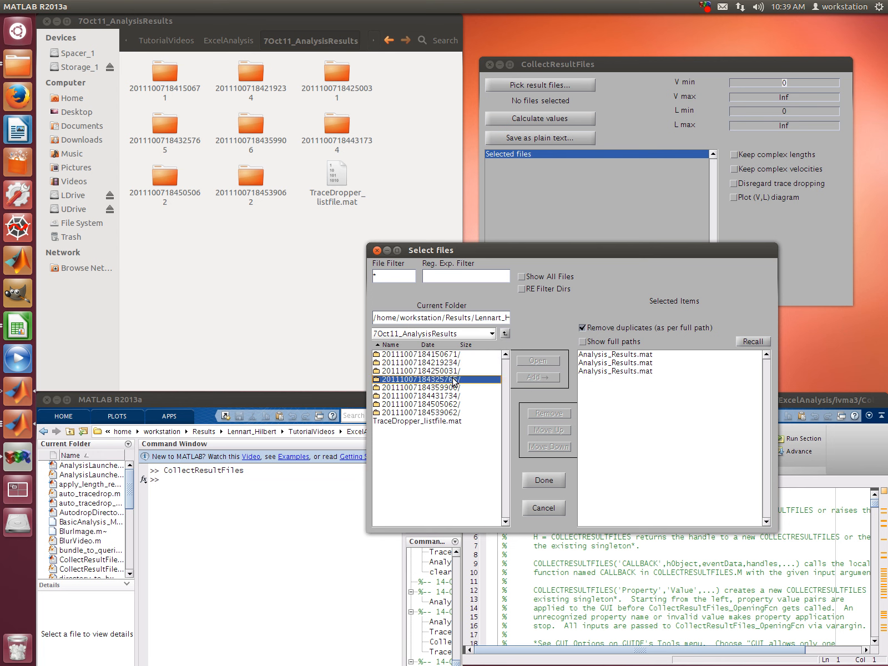
{"action": "left_click", "coordinate": [443, 356]}
{"action": "left_click", "coordinate": [537, 377]}
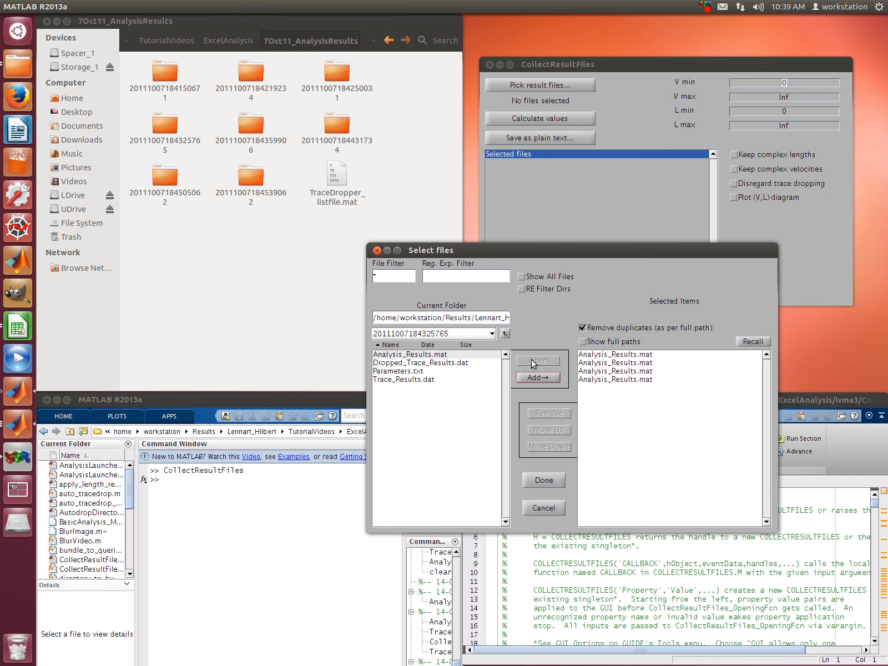
{"action": "left_click", "coordinate": [505, 333]}
{"action": "double_click", "coordinate": [470, 387]}
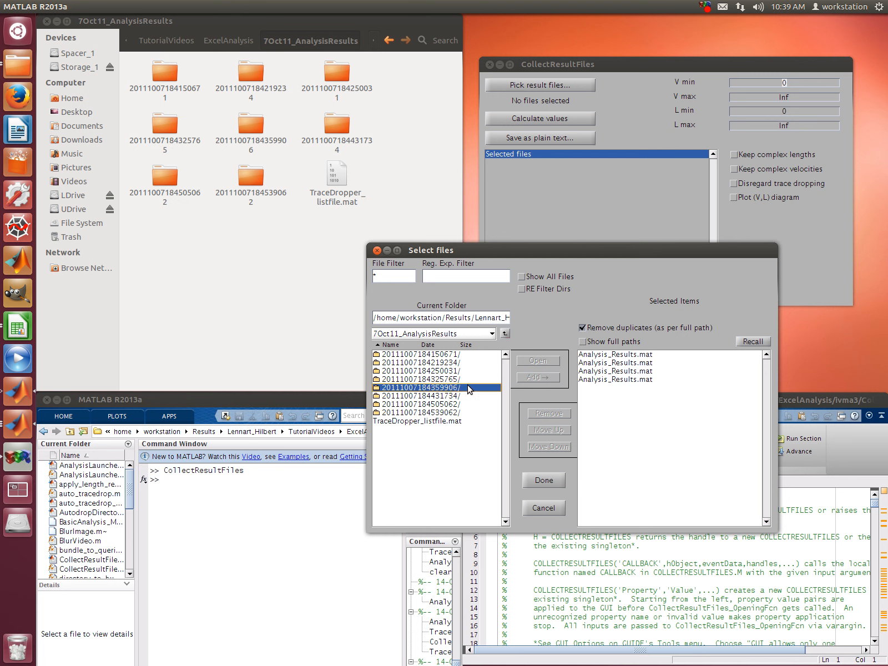
{"action": "left_click", "coordinate": [415, 355]}
{"action": "left_click", "coordinate": [537, 377]}
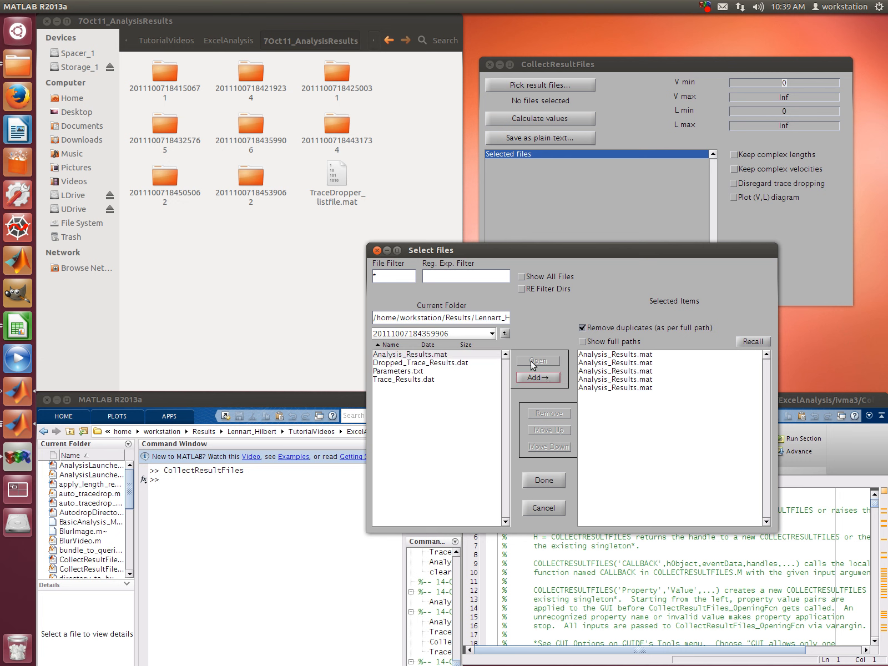
{"action": "left_click", "coordinate": [505, 333]}
{"action": "double_click", "coordinate": [472, 396]}
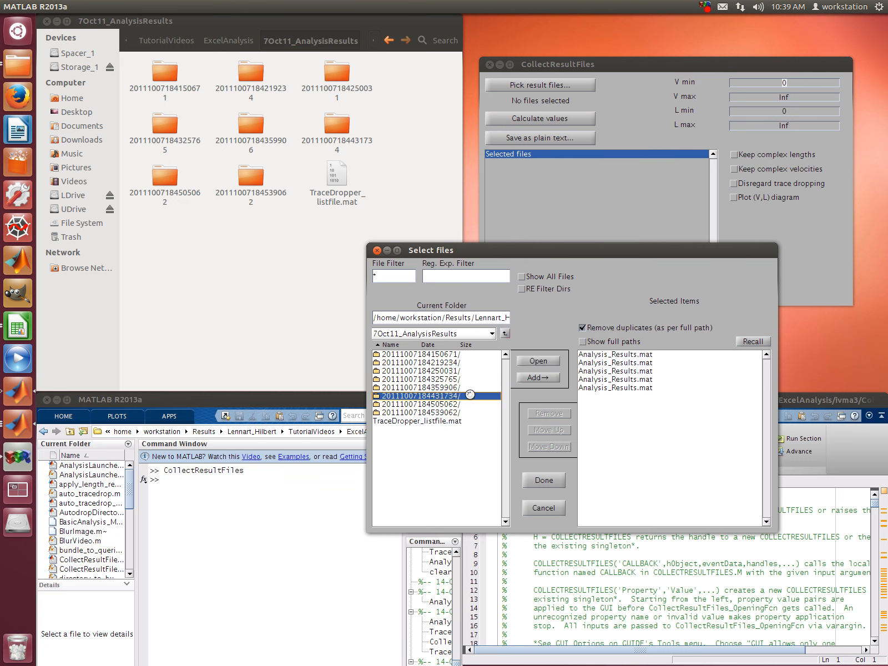
{"action": "left_click", "coordinate": [444, 356]}
{"action": "left_click", "coordinate": [556, 379]}
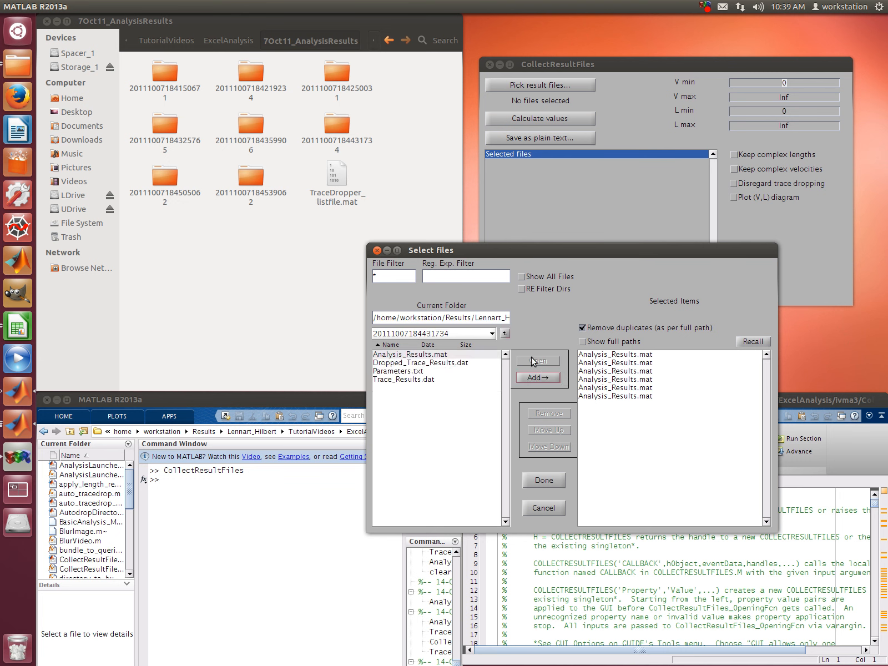
{"action": "left_click", "coordinate": [506, 333]}
{"action": "double_click", "coordinate": [442, 404]}
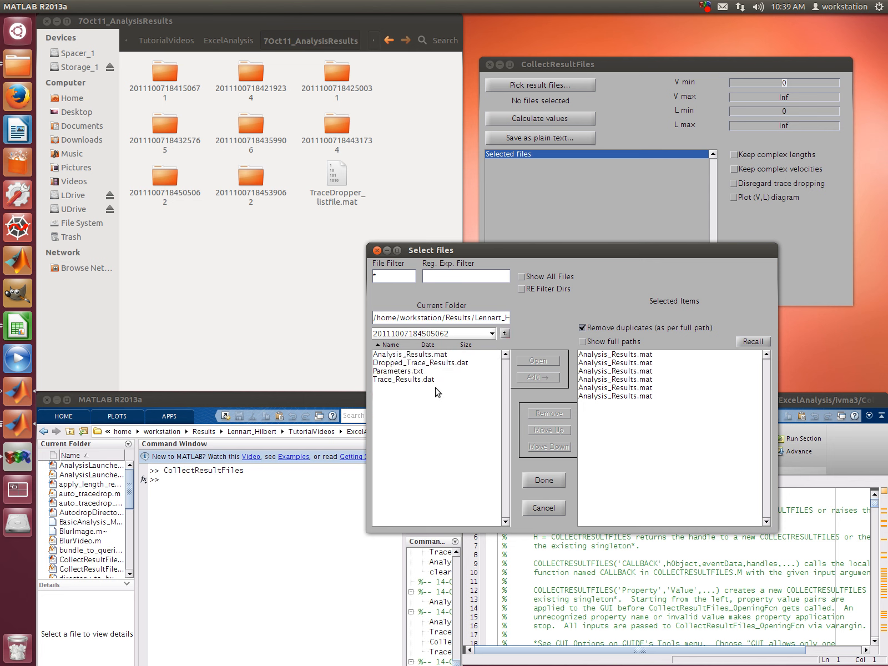
{"action": "left_click", "coordinate": [434, 355]}
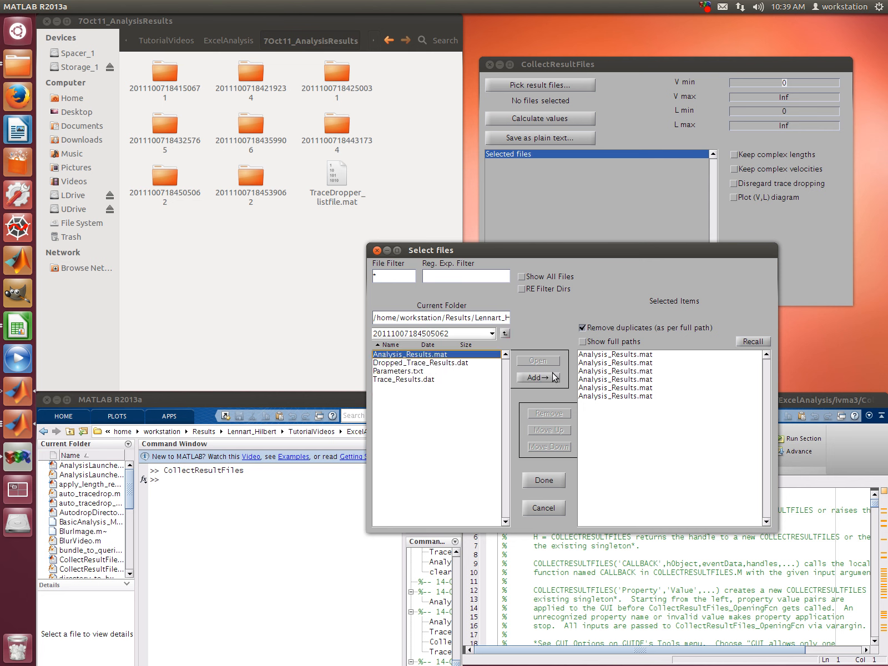
{"action": "left_click", "coordinate": [504, 333]}
{"action": "double_click", "coordinate": [436, 412]}
{"action": "left_click", "coordinate": [433, 355]}
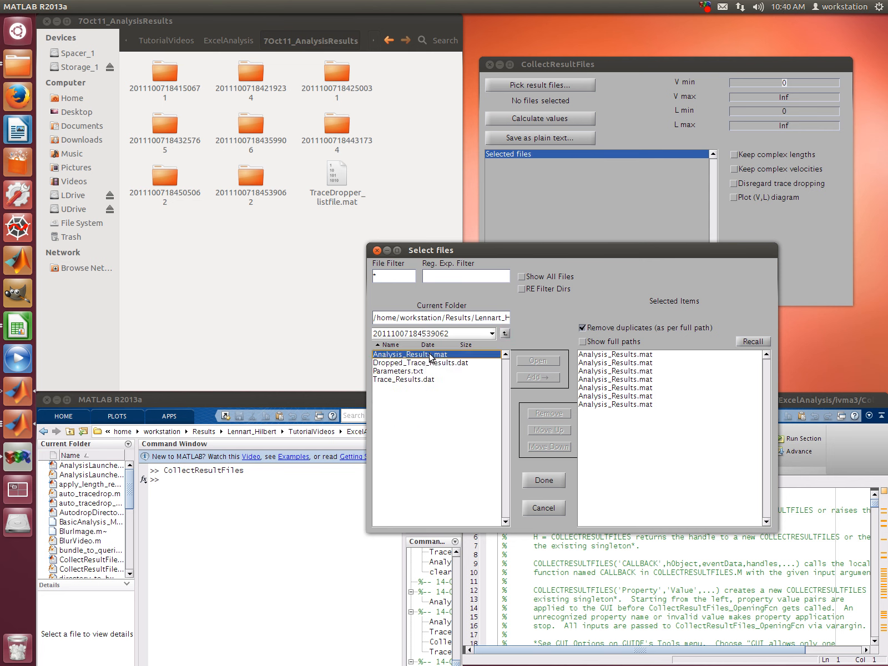
{"action": "left_click", "coordinate": [550, 378]}
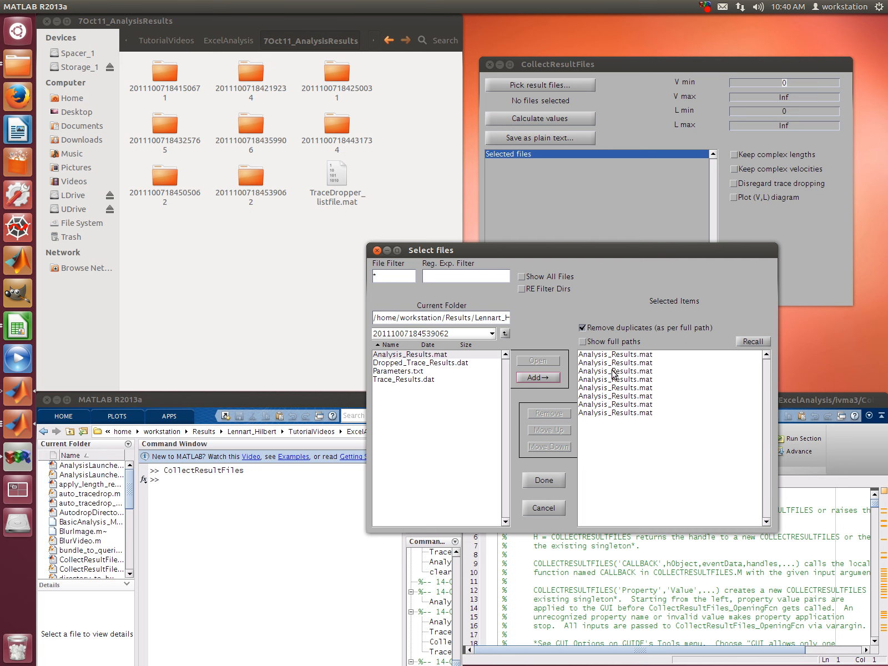
{"action": "left_click", "coordinate": [599, 355]}
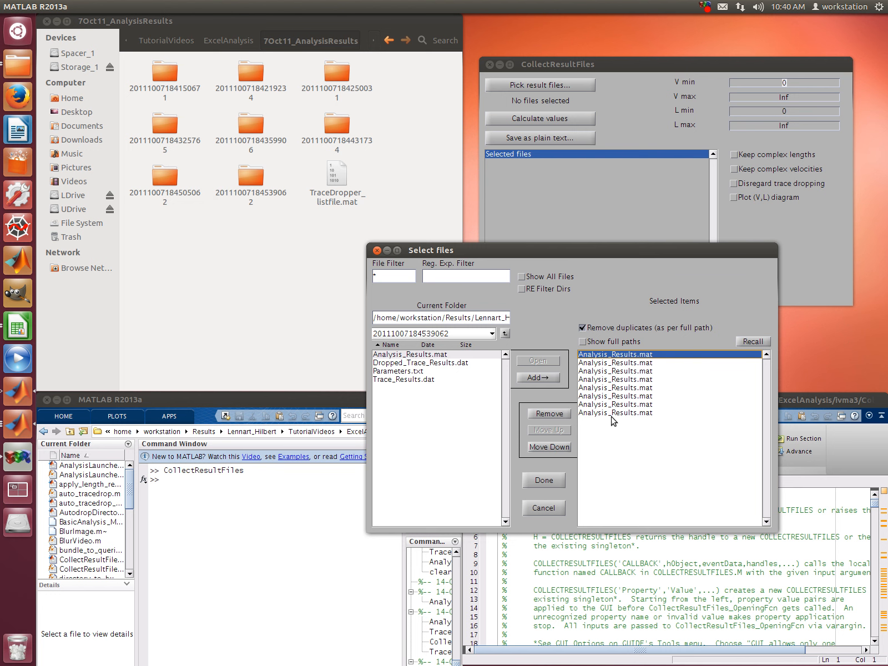
{"action": "left_click", "coordinate": [544, 480]}
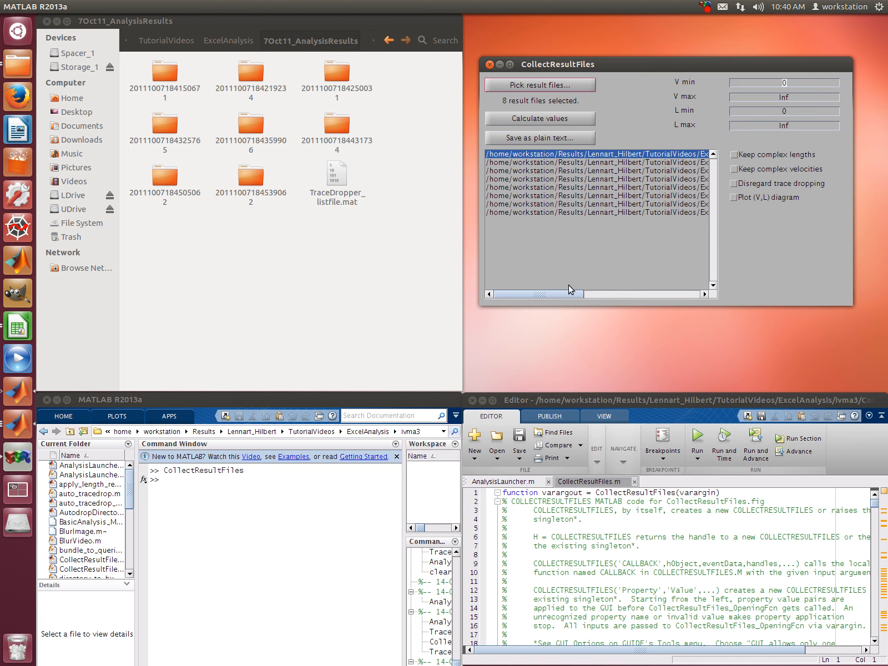
Check the paths of the collected result files and calculate their values
{"action": "left_click_drag", "start_coordinate": [569, 296], "coordinate": [694, 298]}
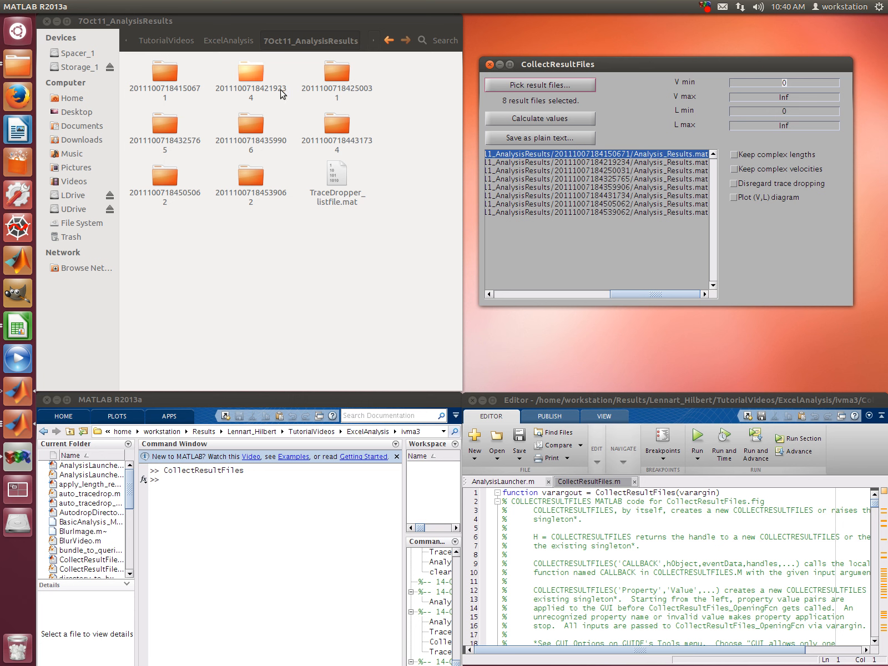
{"action": "left_click", "coordinate": [608, 163]}
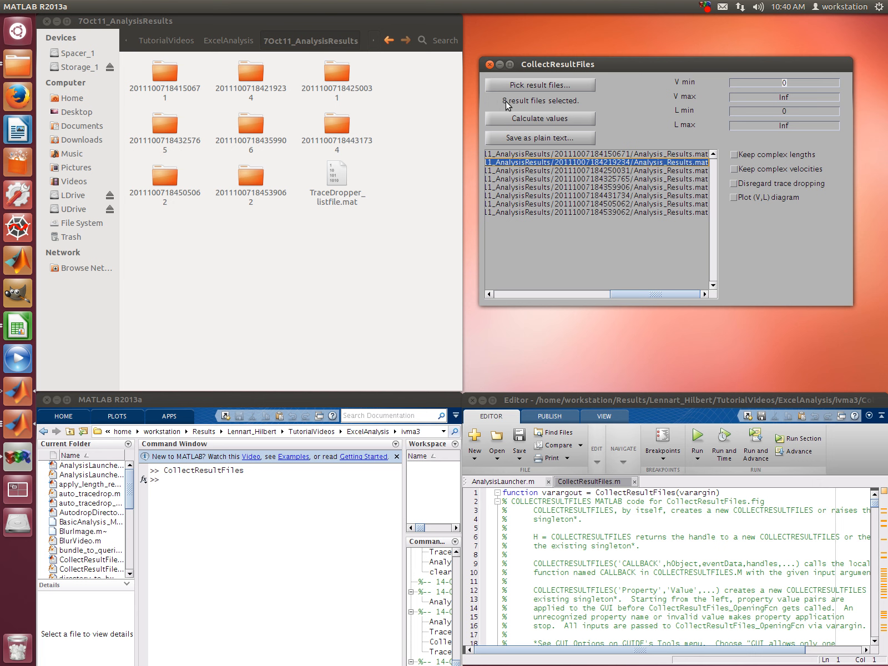
{"action": "left_click", "coordinate": [539, 120]}
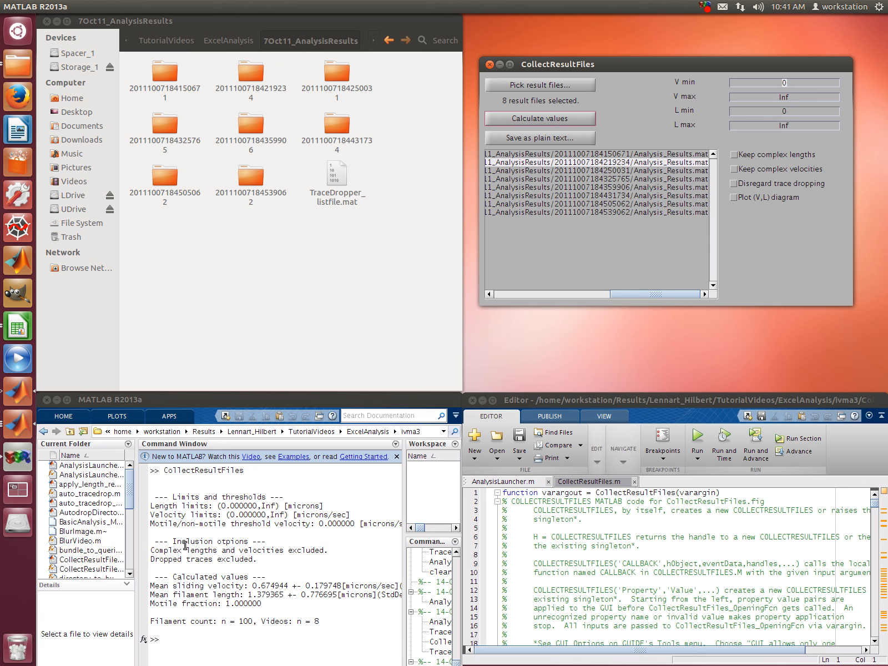
Examine the calculated sliding velocity, filament length, motile fraction, and filament and video counts in the enlarged Command Window, and restore the window size
{"action": "left_click", "coordinate": [66, 400]}
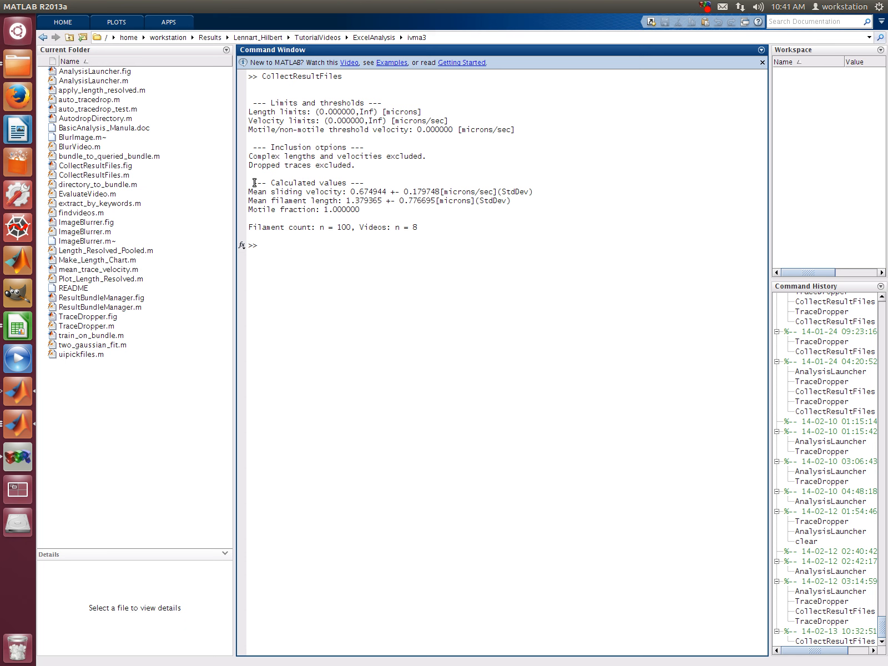
{"action": "left_click_drag", "start_coordinate": [248, 185], "coordinate": [418, 232]}
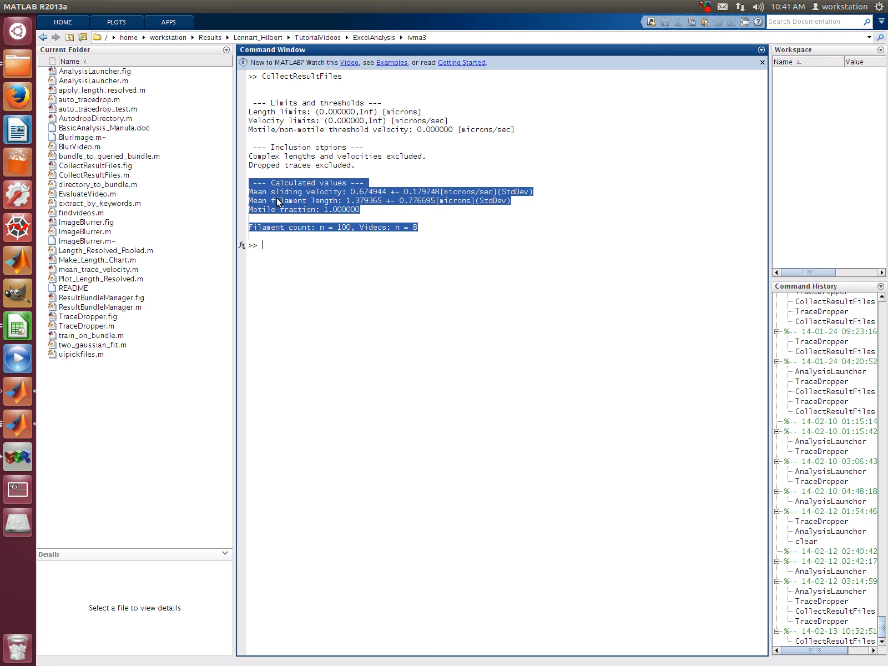
{"action": "left_click", "coordinate": [401, 207]}
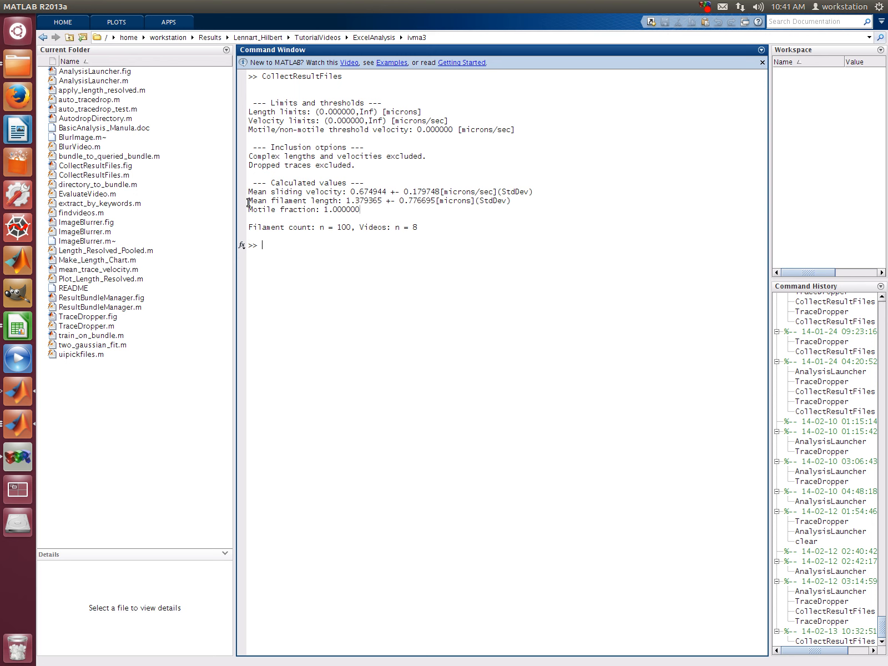
{"action": "left_click_drag", "start_coordinate": [248, 203], "coordinate": [516, 203]}
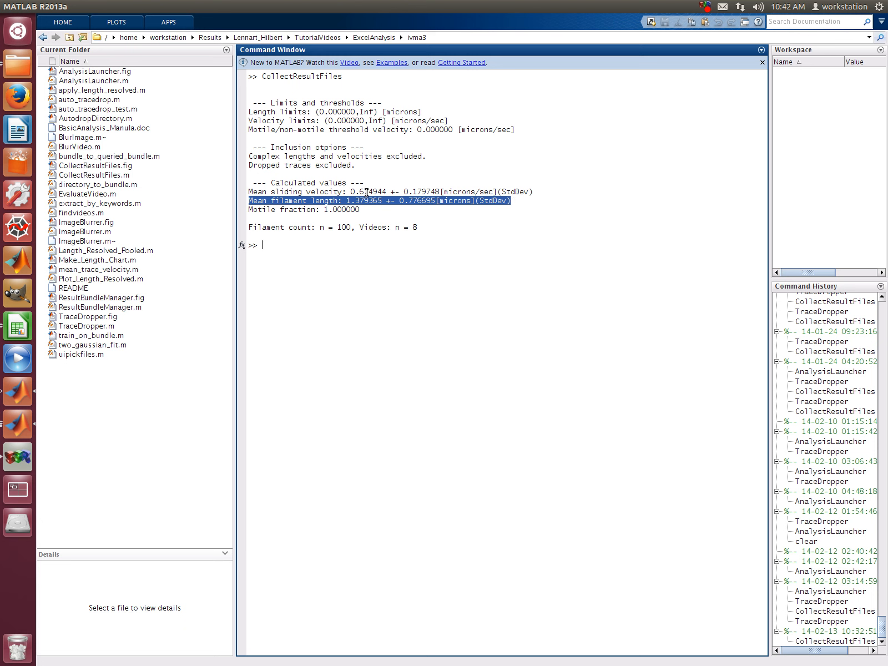
{"action": "left_click_drag", "start_coordinate": [361, 209], "coordinate": [246, 208]}
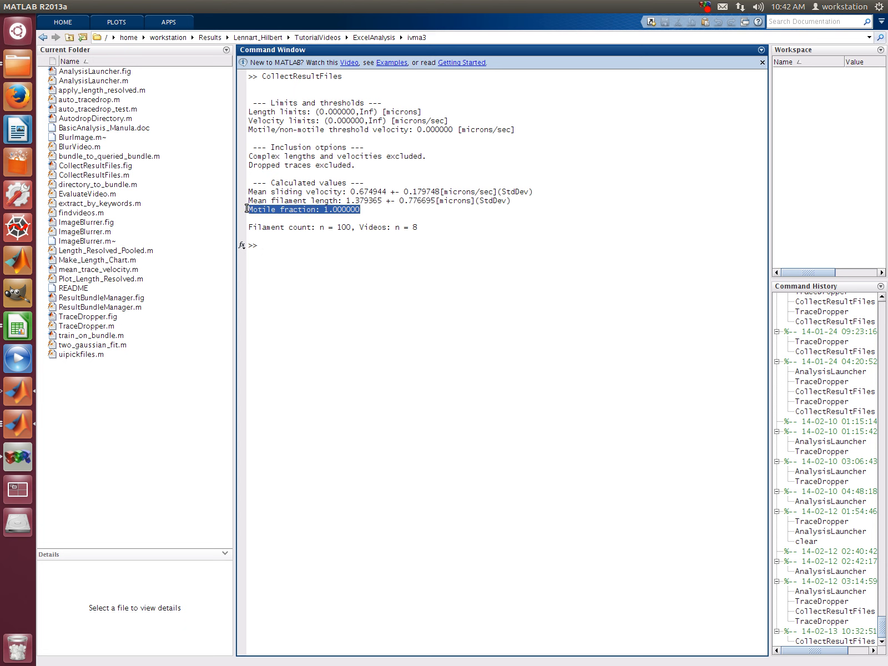
{"action": "left_click", "coordinate": [353, 218]}
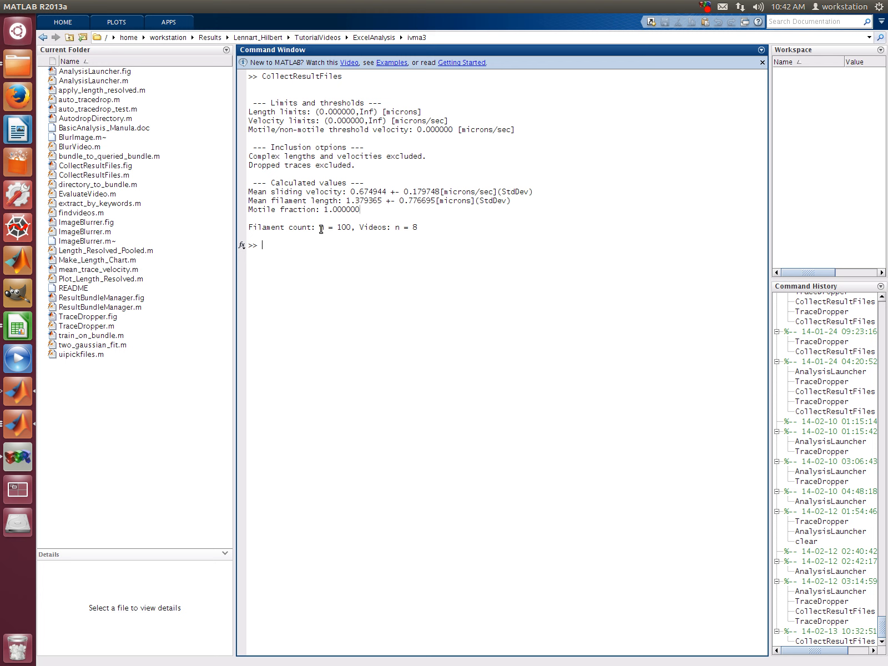
{"action": "mouse_move", "coordinate": [321, 229]}
{"action": "left_mouse_down"}
{"action": "mouse_move", "coordinate": [351, 228]}
{"action": "mouse_move", "coordinate": [322, 230]}
{"action": "left_mouse_up"}
{"action": "left_click_drag", "start_coordinate": [396, 229], "coordinate": [421, 229]}
{"action": "left_click", "coordinate": [403, 245]}
{"action": "left_click", "coordinate": [30, 8]}
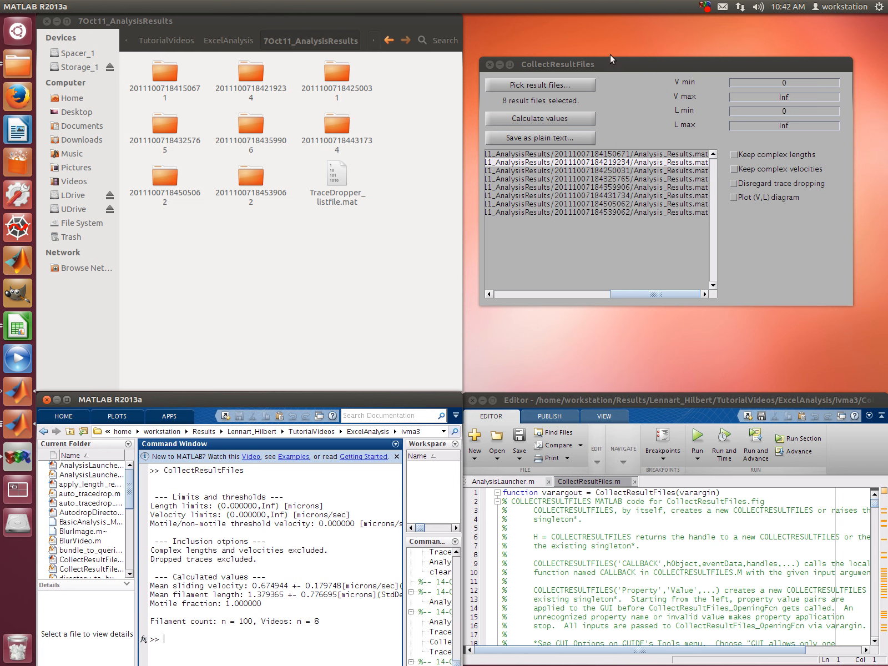
Save the collected results as plain text file CombinedSpreadSheet.dat in the ExcelAnalysis folder
{"action": "left_click", "coordinate": [668, 70]}
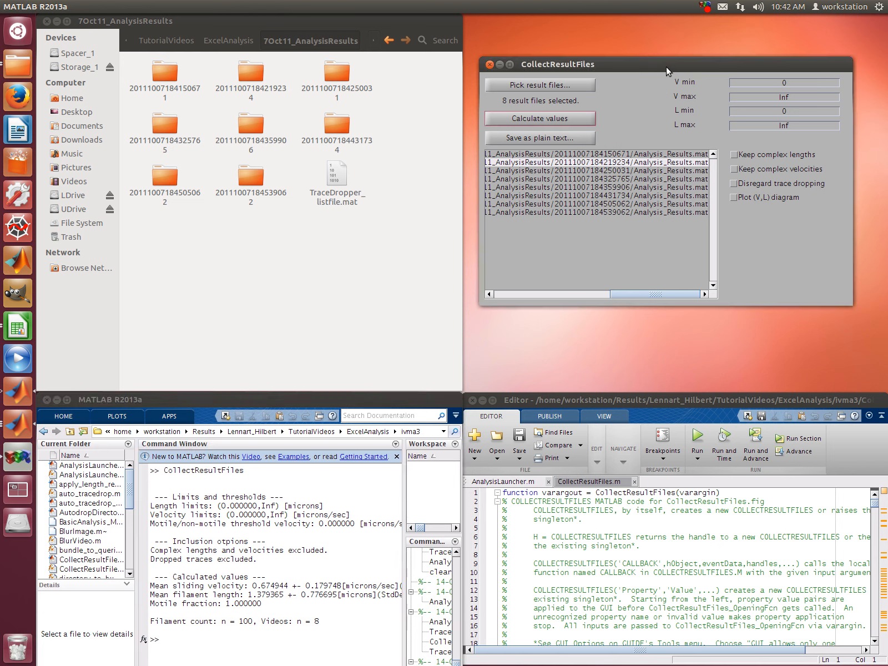
{"action": "left_click", "coordinate": [542, 140]}
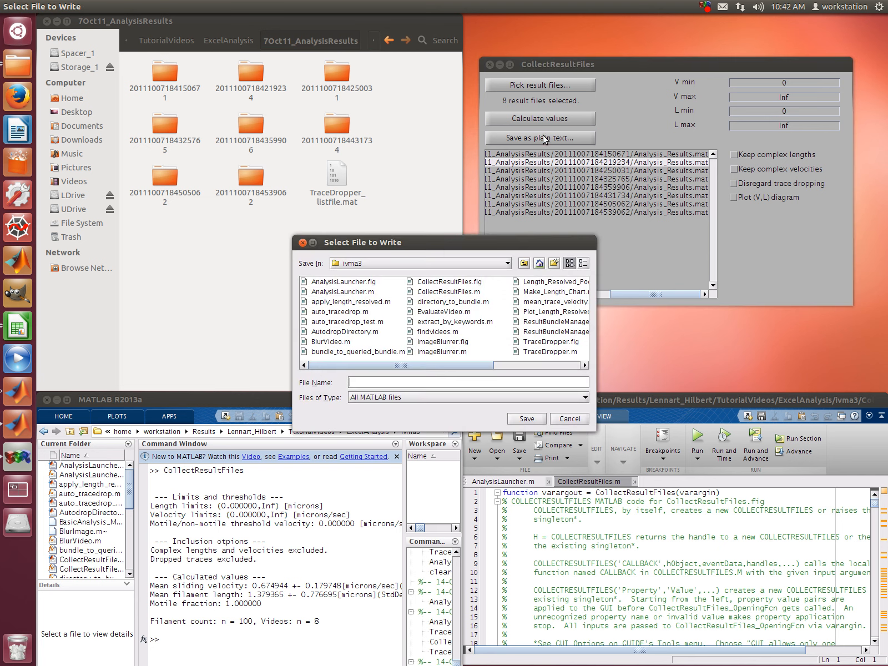
{"action": "left_click", "coordinate": [524, 263]}
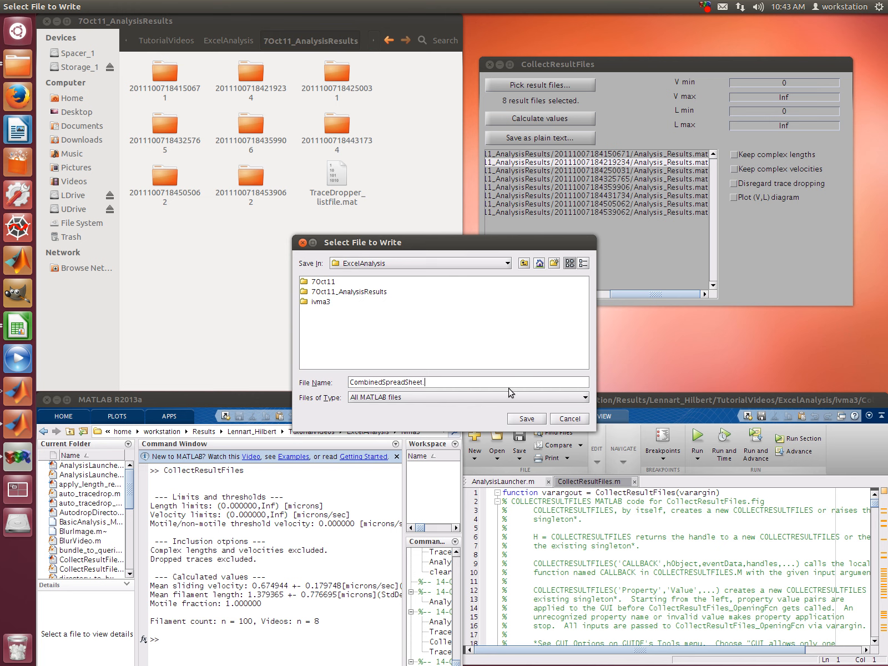
{"action": "left_click", "coordinate": [536, 419]}
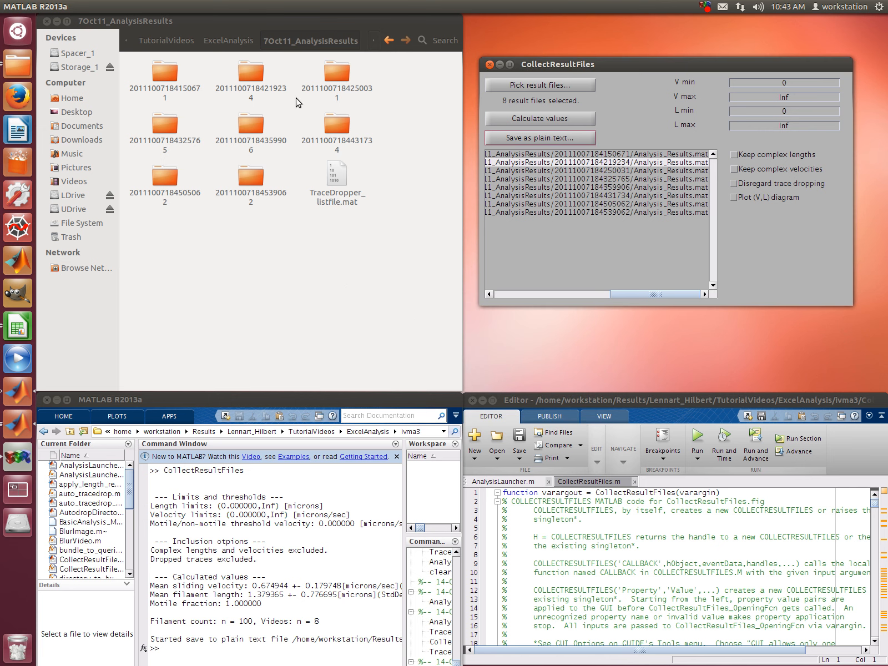
Open CombinedSpreadSheet.dat from the ExcelAnalysis folder in LibreOffice Calc, accepting the proposed text import settings
{"action": "left_click", "coordinate": [228, 40]}
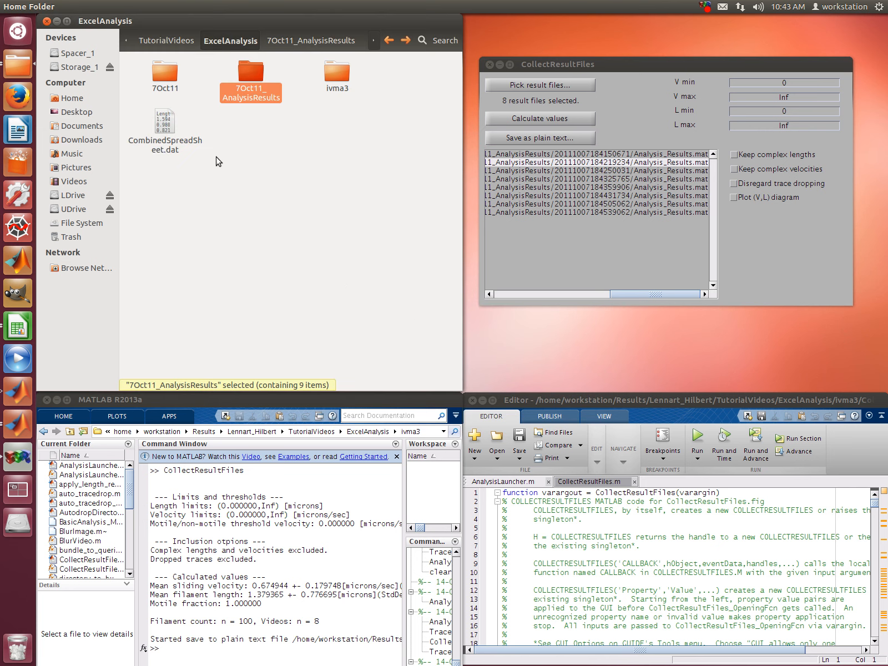
{"action": "right_click", "coordinate": [169, 137]}
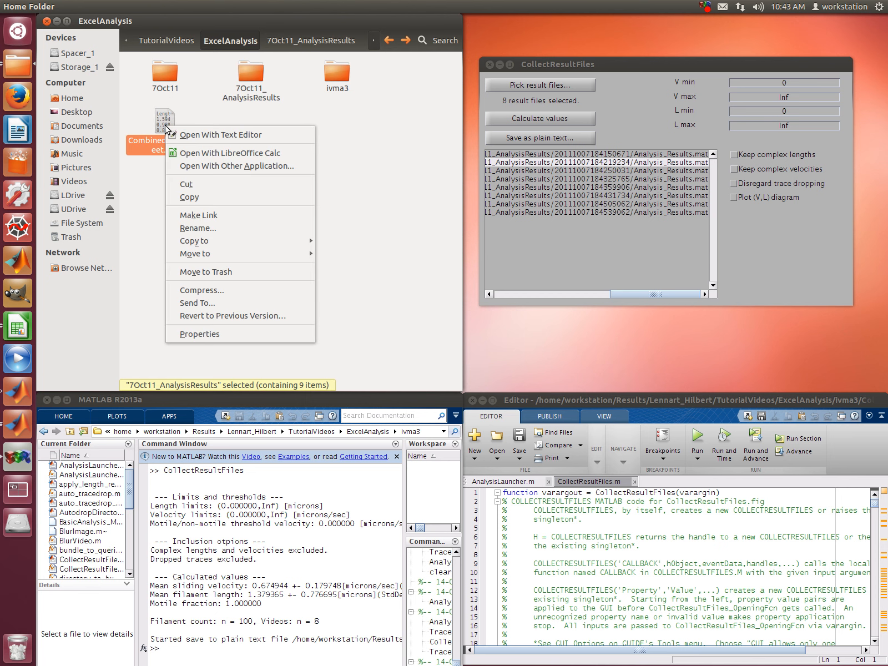
{"action": "left_click", "coordinate": [221, 155]}
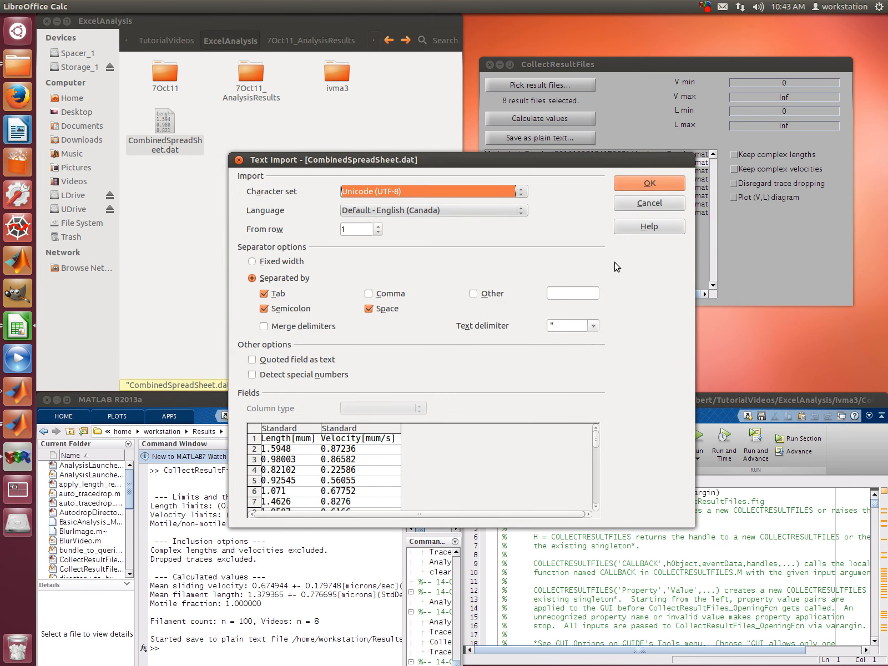
{"action": "left_click", "coordinate": [643, 184]}
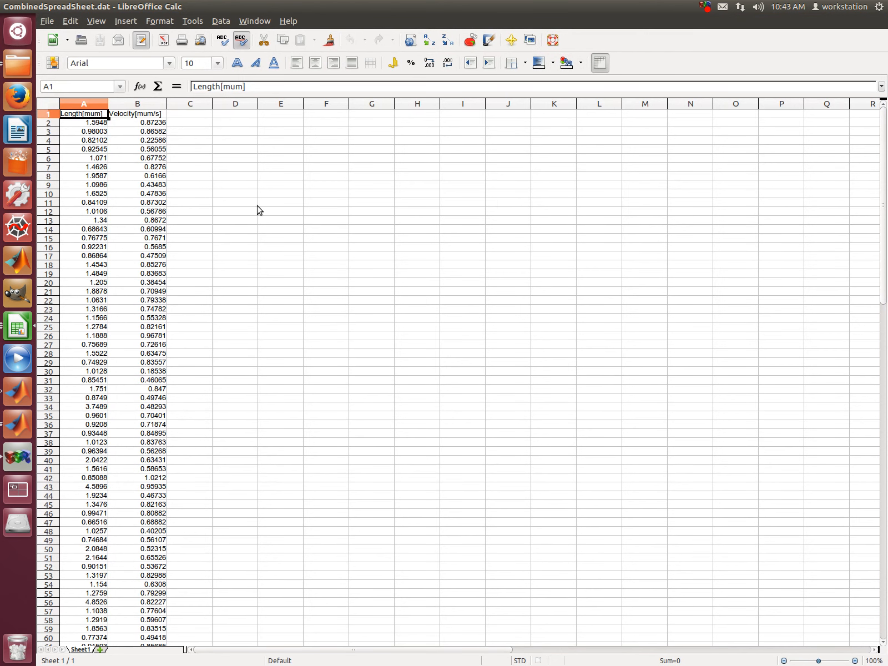
Review the exported length and velocity rows down to the end of the data and close the spreadsheet
{"action": "scroll", "coordinate": [80, 188], "scroll_direction": "down", "scroll_amount": 20}
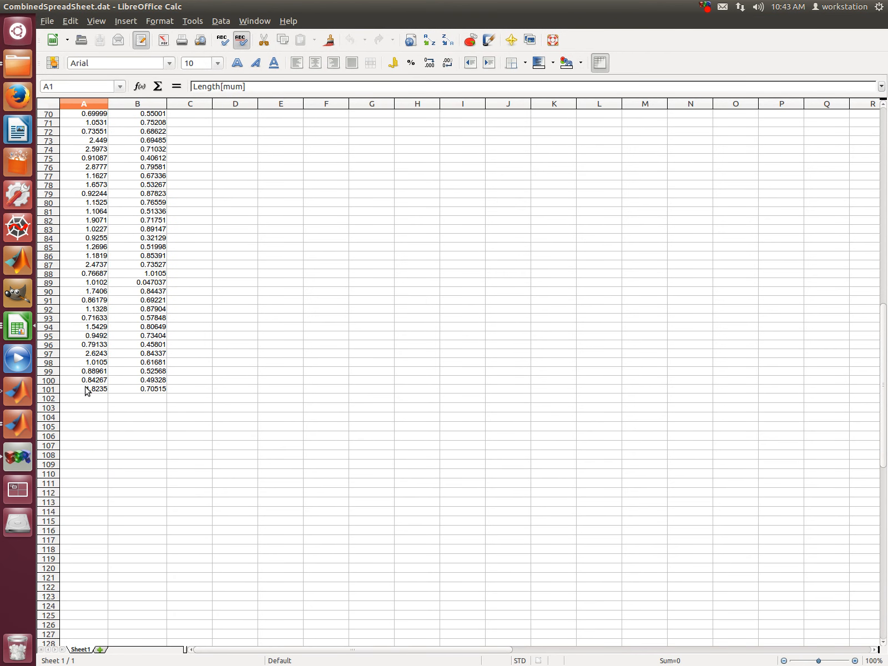
{"action": "scroll", "coordinate": [87, 390], "scroll_direction": "up", "scroll_amount": 20}
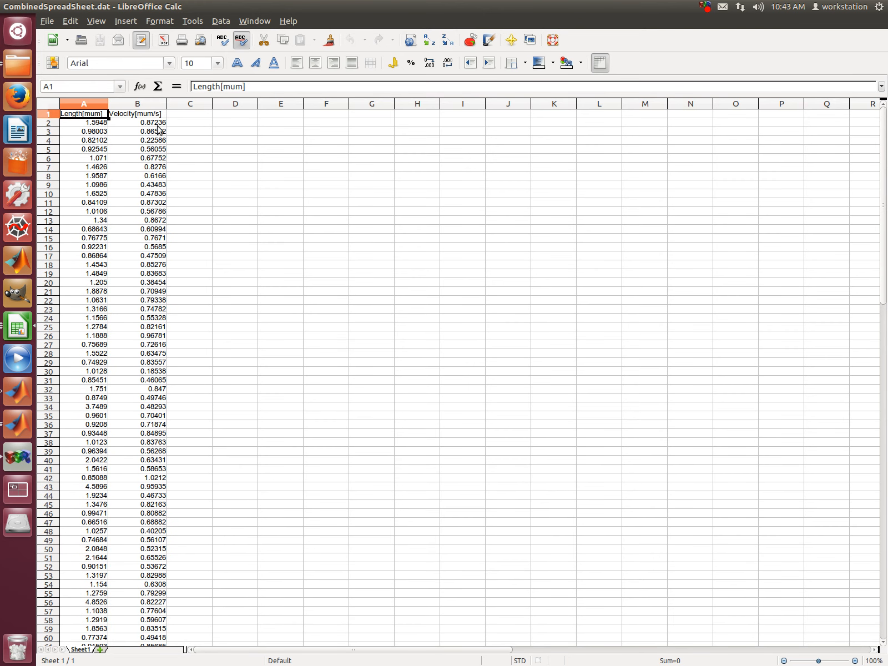
{"action": "scroll", "coordinate": [194, 376], "scroll_direction": "down", "scroll_amount": 17}
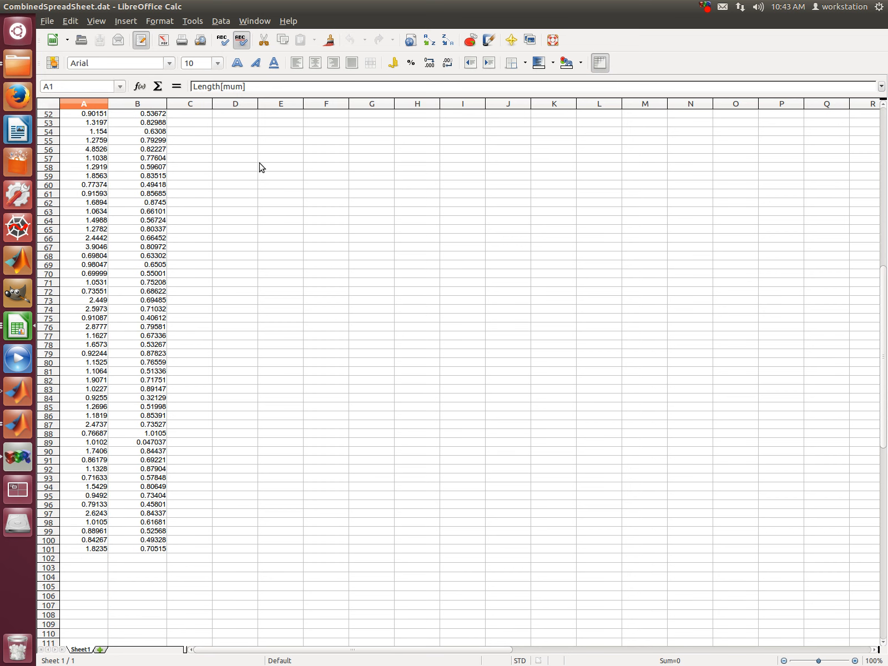
{"action": "mouse_move", "coordinate": [50, 7]}
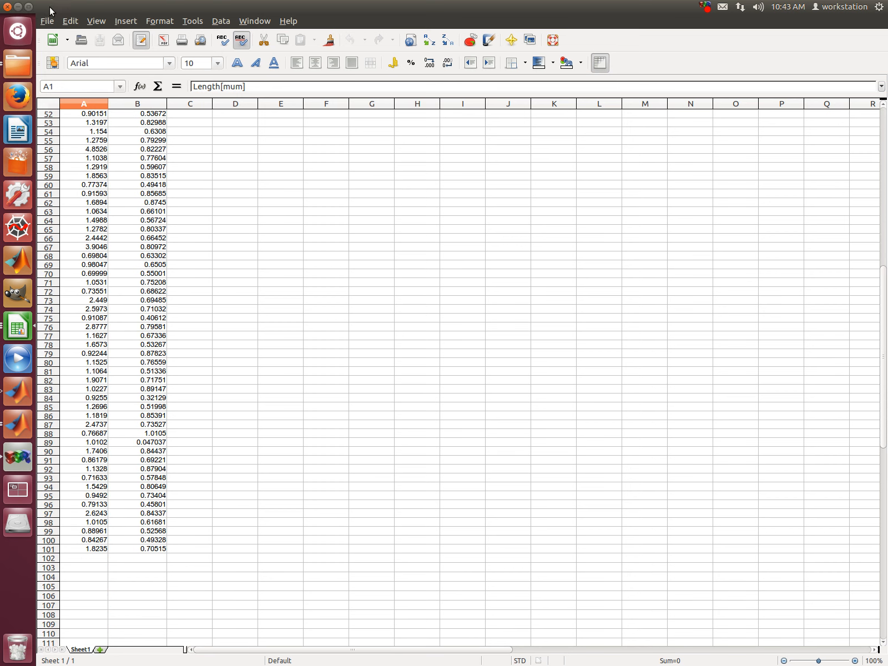
{"action": "left_click", "coordinate": [7, 7]}
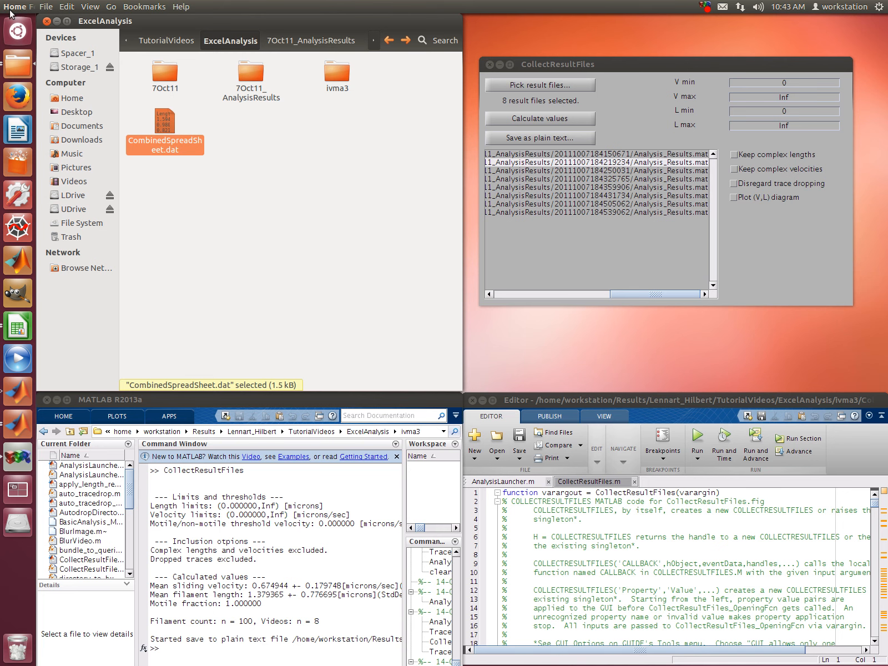
Enable the Plot (V,L) diagram option in CollectResultFiles and recalculate the values
{"action": "left_click", "coordinate": [623, 65]}
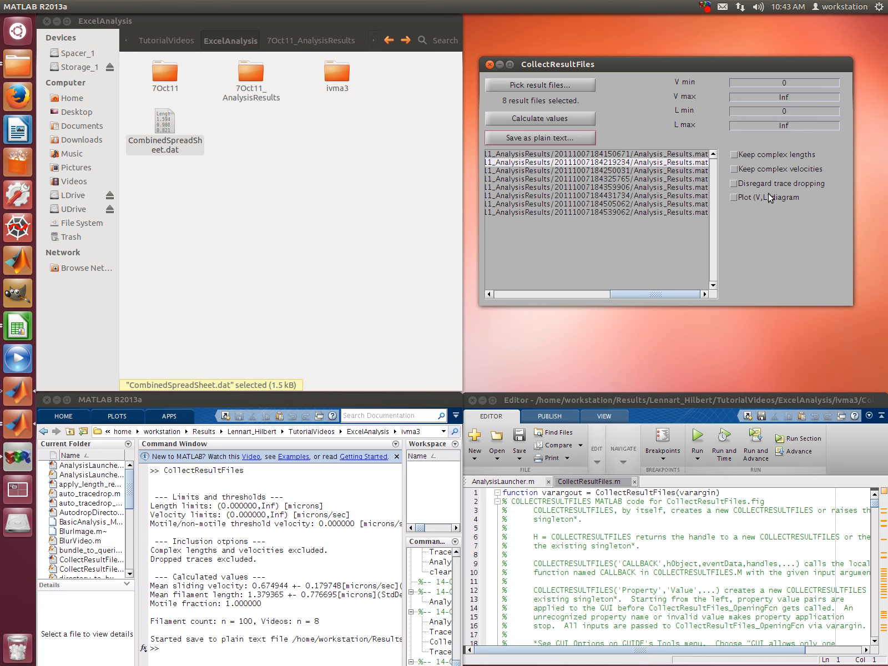
{"action": "left_click", "coordinate": [733, 197]}
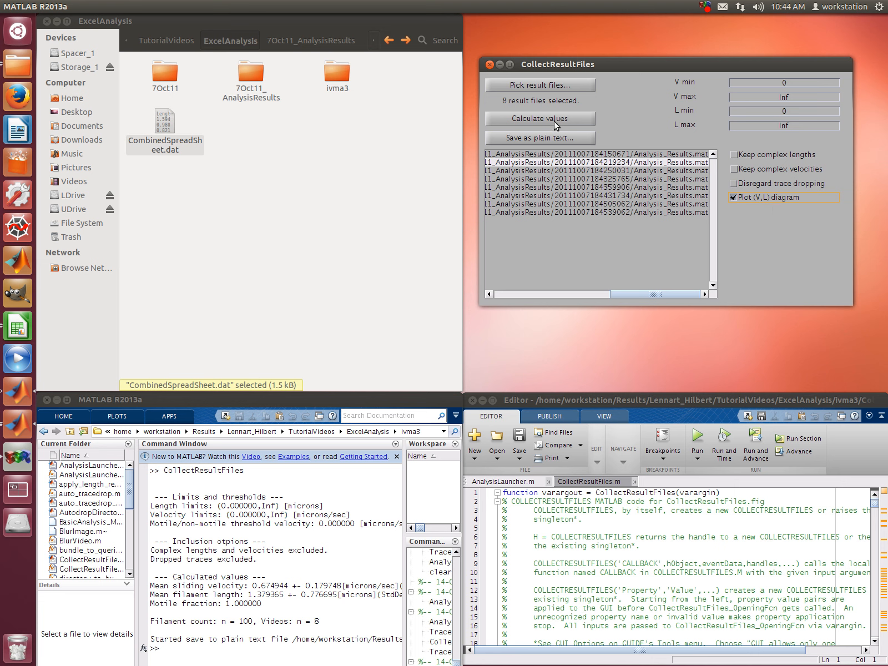
{"action": "left_click", "coordinate": [571, 119]}
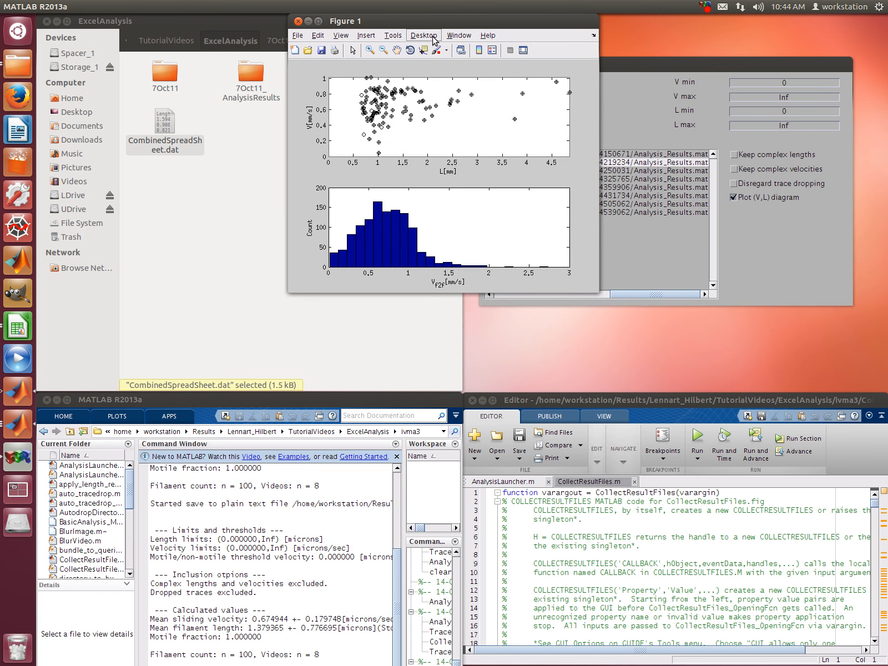
Examine the velocity-length scatter plot and velocity histogram at full size, and arrange the restored figure beside the CollectResultFiles window
{"action": "left_click_drag", "start_coordinate": [426, 23], "coordinate": [271, 76]}
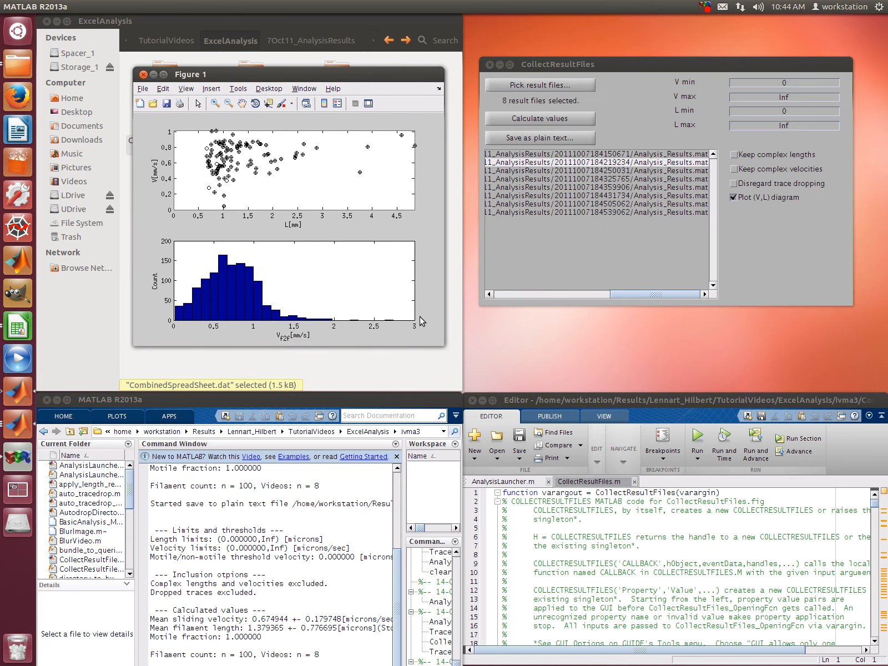
{"action": "left_click", "coordinate": [163, 74]}
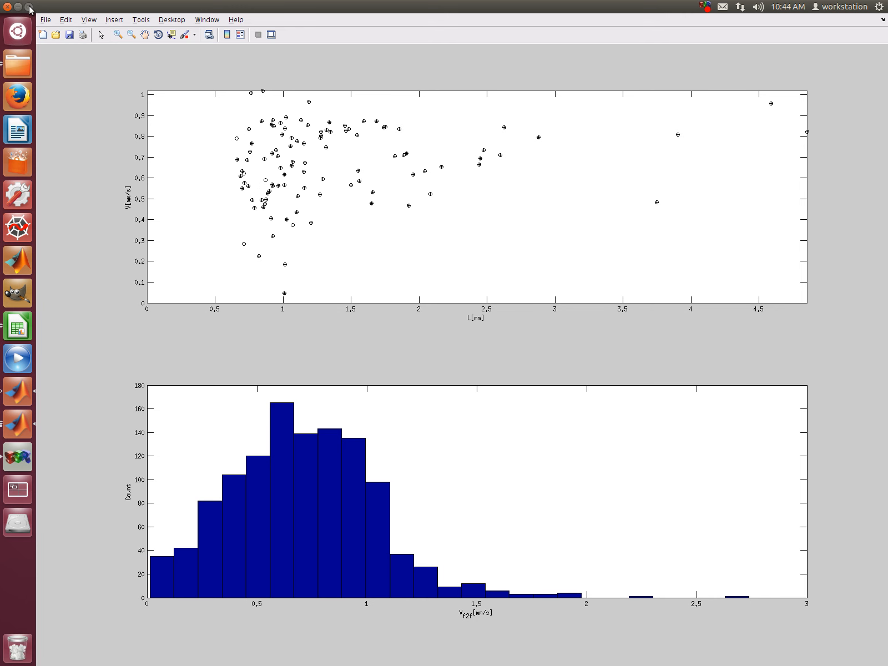
{"action": "left_click", "coordinate": [29, 8]}
{"action": "left_click_drag", "start_coordinate": [400, 76], "coordinate": [407, 65]}
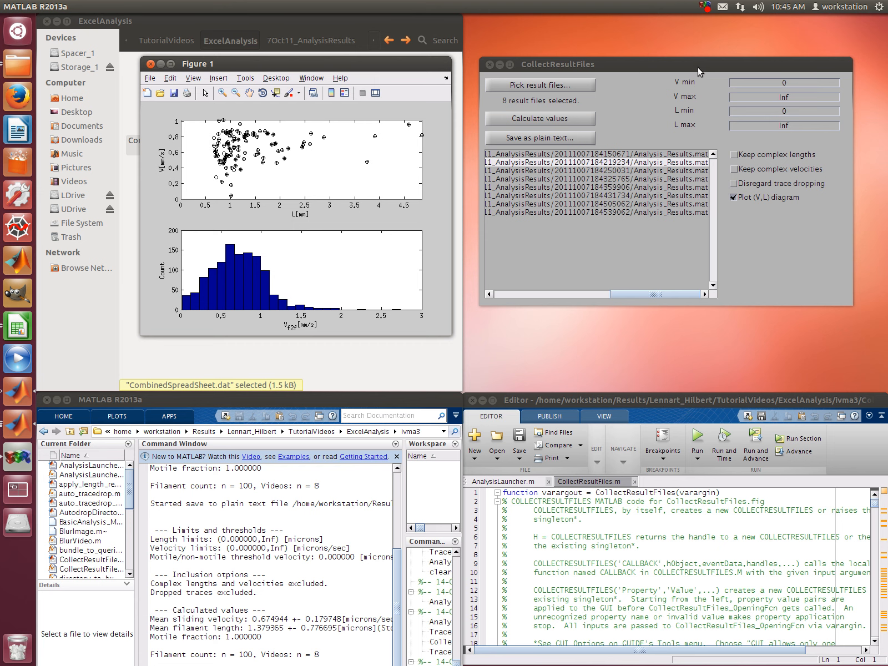
{"action": "left_click_drag", "start_coordinate": [697, 65], "coordinate": [696, 42]}
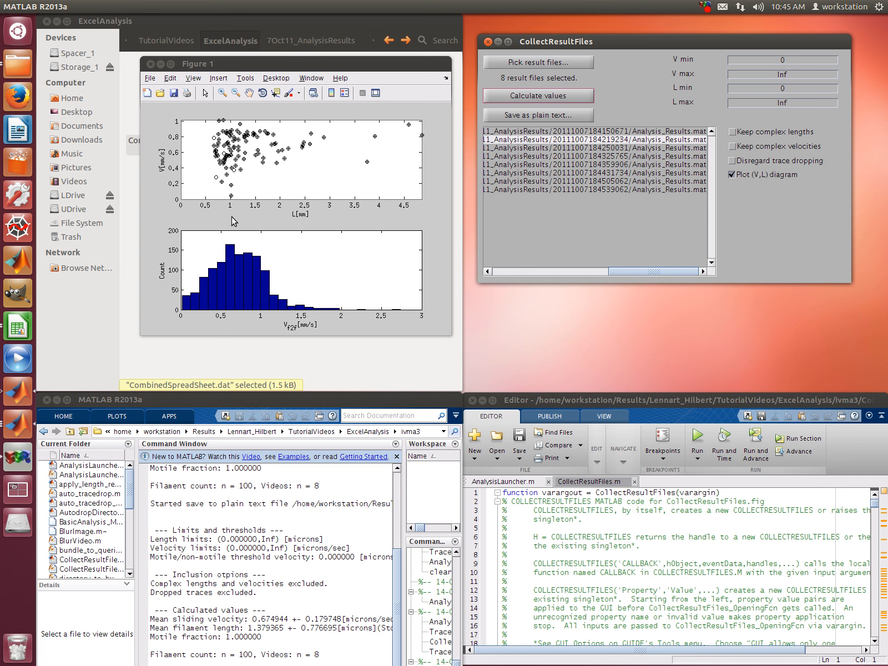
Limit the velocity range by setting V min to 1.0 and V max to 3.0
{"action": "left_click", "coordinate": [801, 61]}
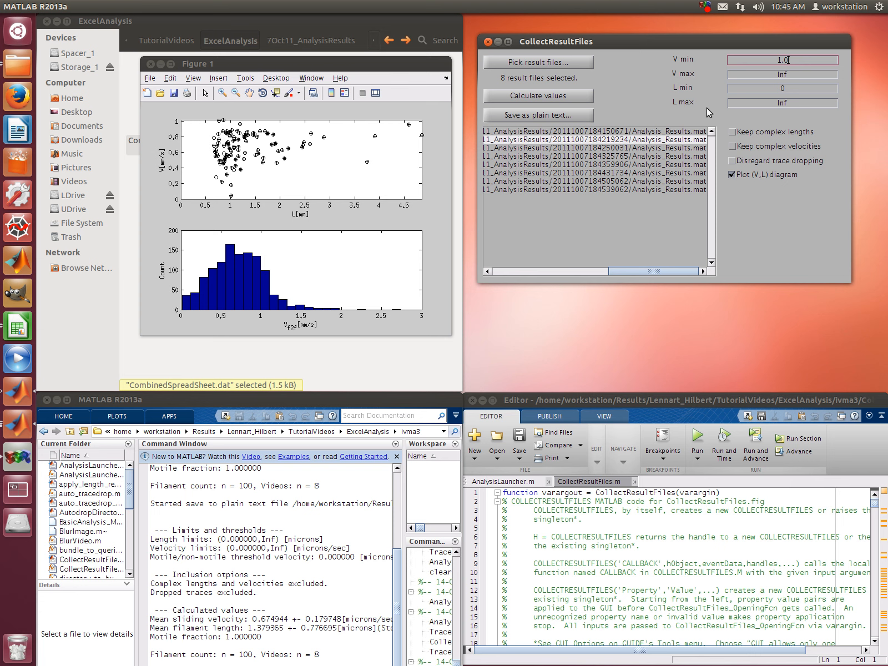
{"action": "key", "text": "Tab"}
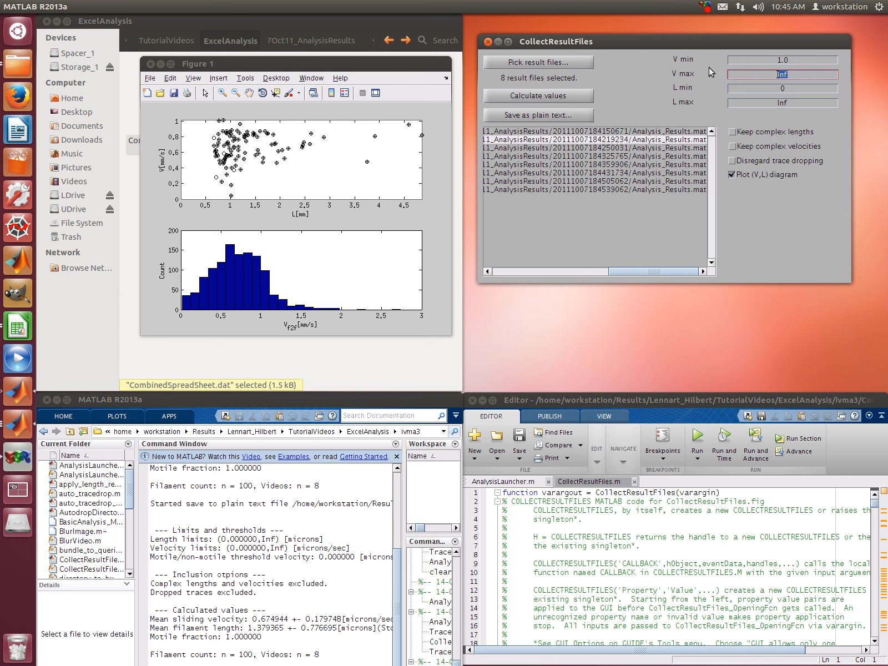
{"action": "type", "text": "3.0"}
{"action": "key", "text": "shift+Tab"}
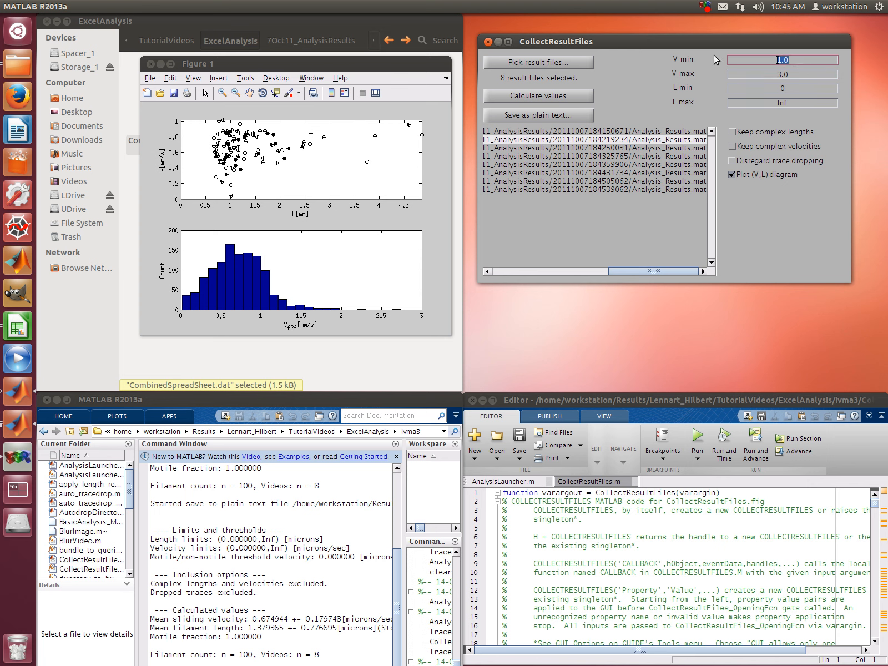
{"action": "key", "text": "Tab"}
Limit the filament length range by setting L min to 1.0 and L max to 3.0
{"action": "key", "text": "Tab"}
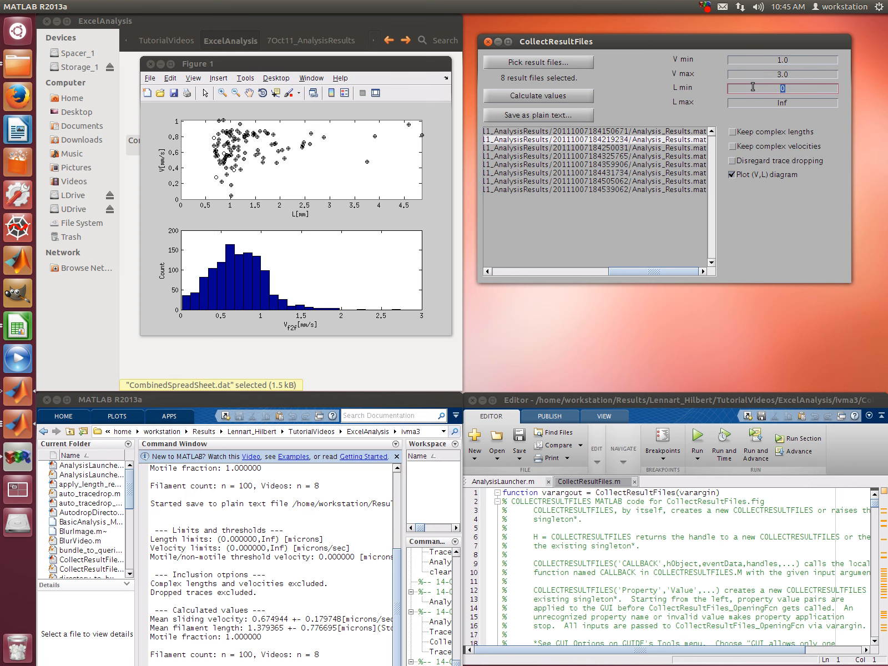
{"action": "key", "text": "Tab"}
{"action": "type", "text": "3.0"}
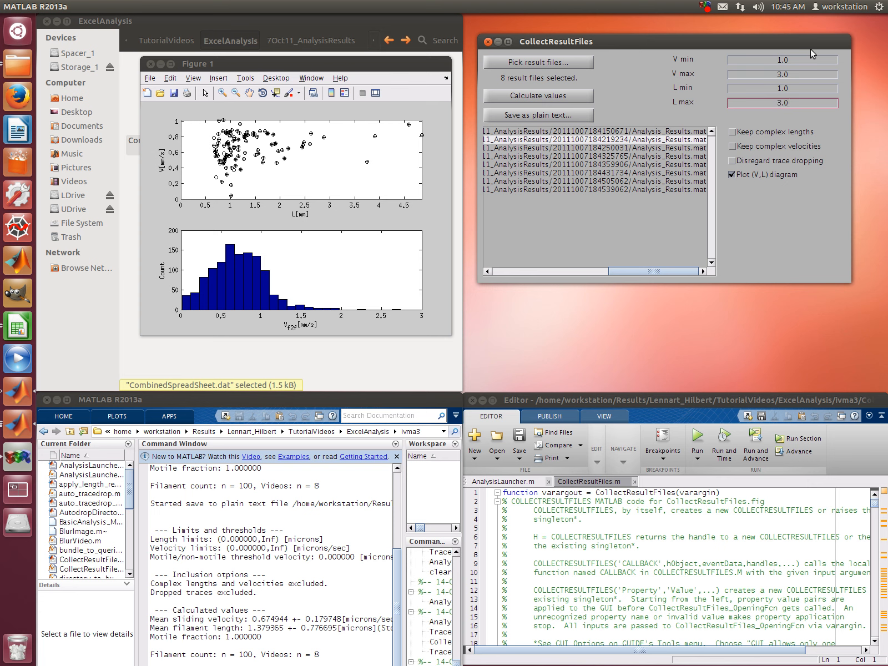
Reset the velocity range to V min 0 and V max Inf, then recalculate the values with the length limits applied
{"action": "key", "text": "Tab"}
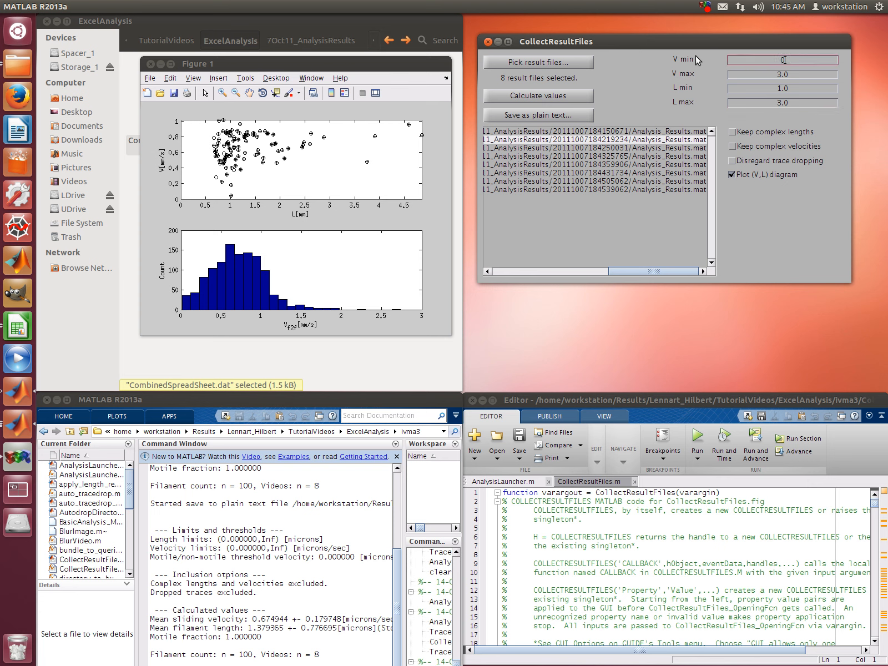
{"action": "key", "text": "Tab"}
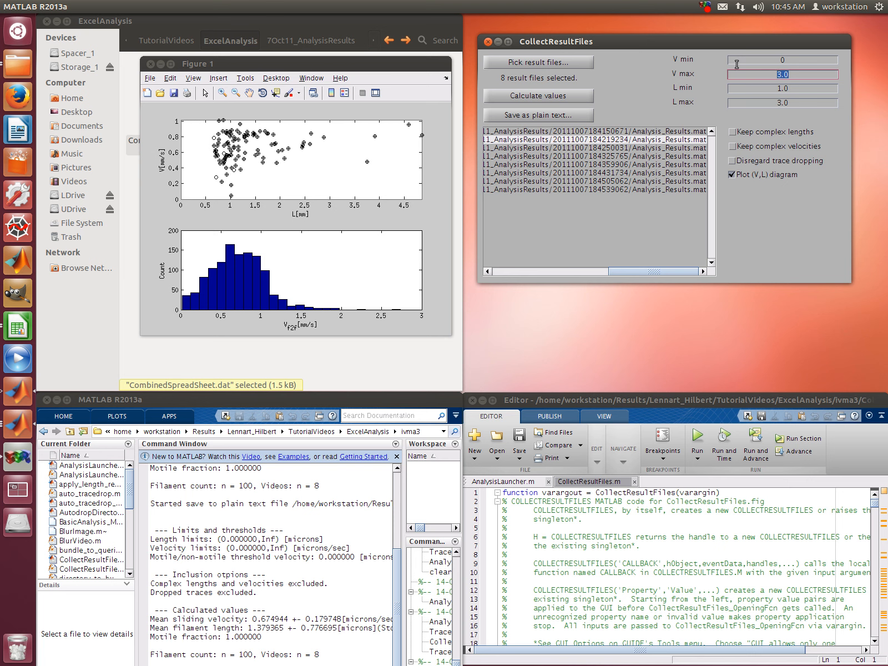
{"action": "key", "text": "BackSpace"}
{"action": "left_click", "coordinate": [539, 97]}
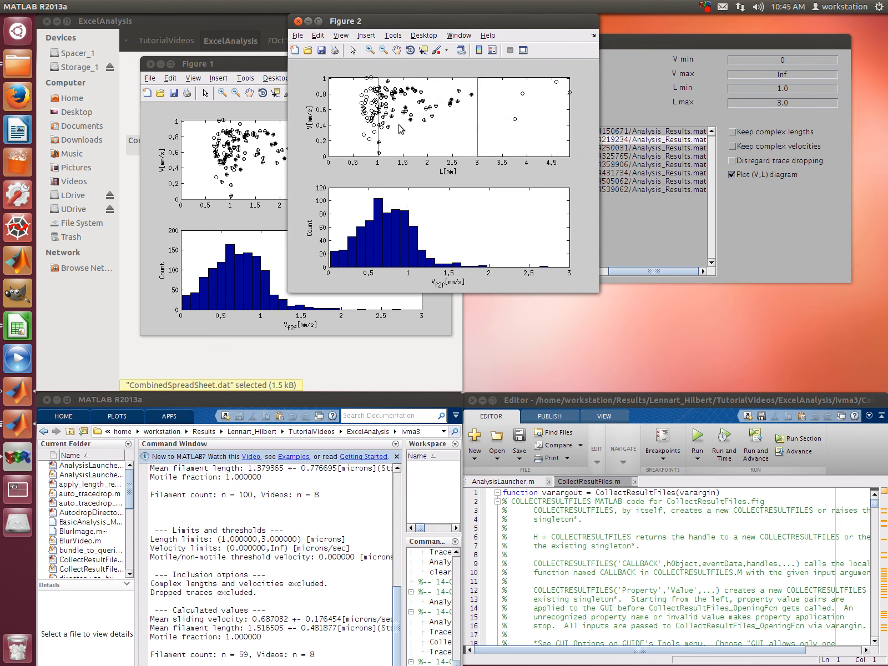
Place the new Figure 2 beside Figure 1 and examine its length-limited scatter plot and velocity histogram at full size
{"action": "left_click_drag", "start_coordinate": [348, 25], "coordinate": [517, 50]}
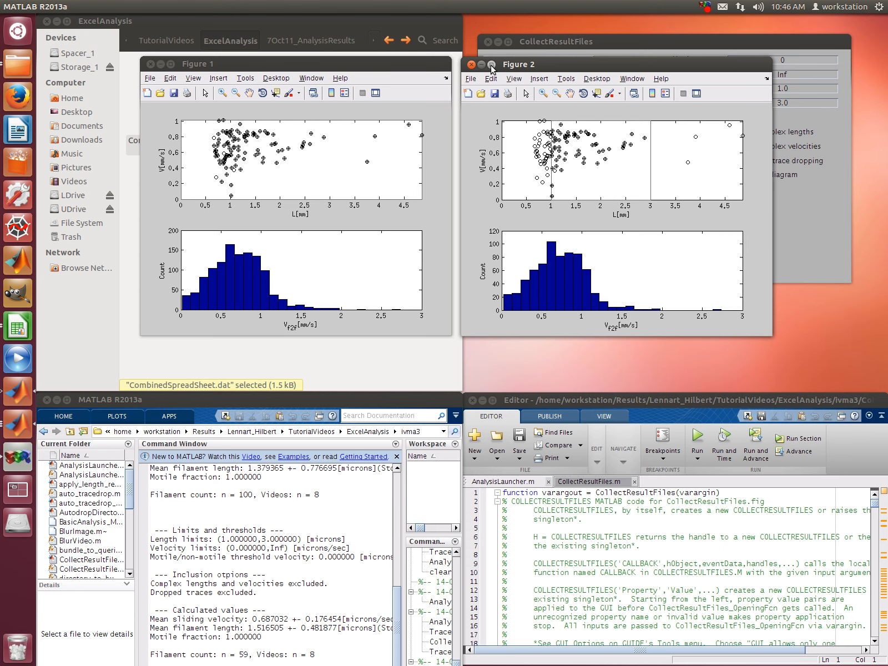
{"action": "left_click", "coordinate": [492, 65]}
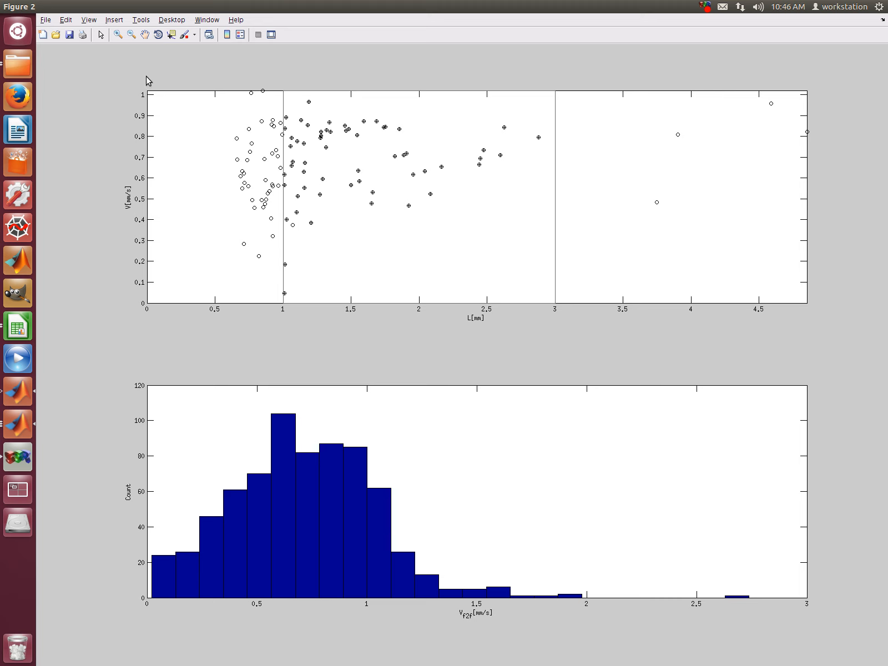
{"action": "left_click", "coordinate": [30, 6]}
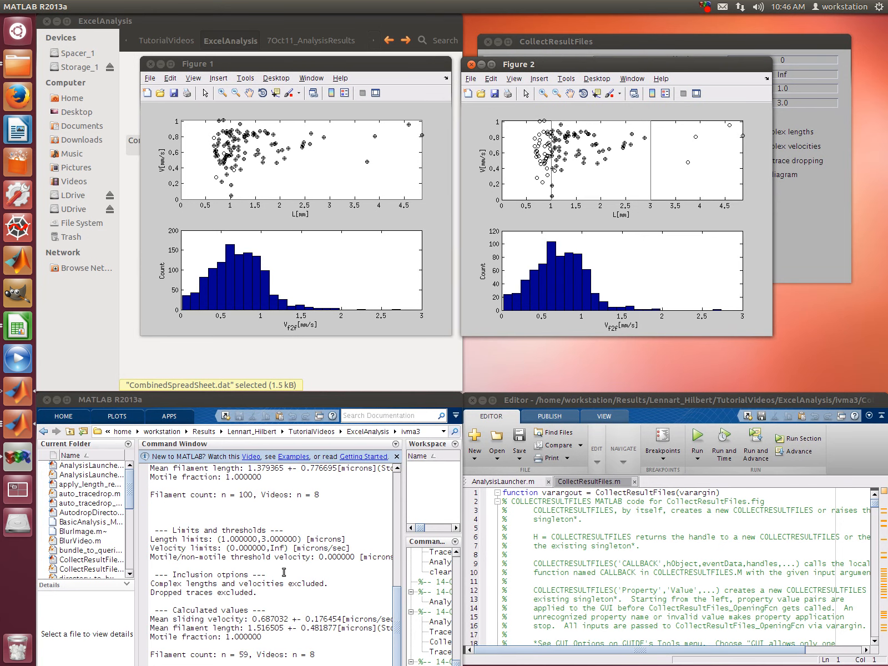
Compare the filament counts and mean sliding velocities of the unrestricted and length-limited calculations in the Command Window
{"action": "left_click_drag", "start_coordinate": [218, 495], "coordinate": [255, 496]}
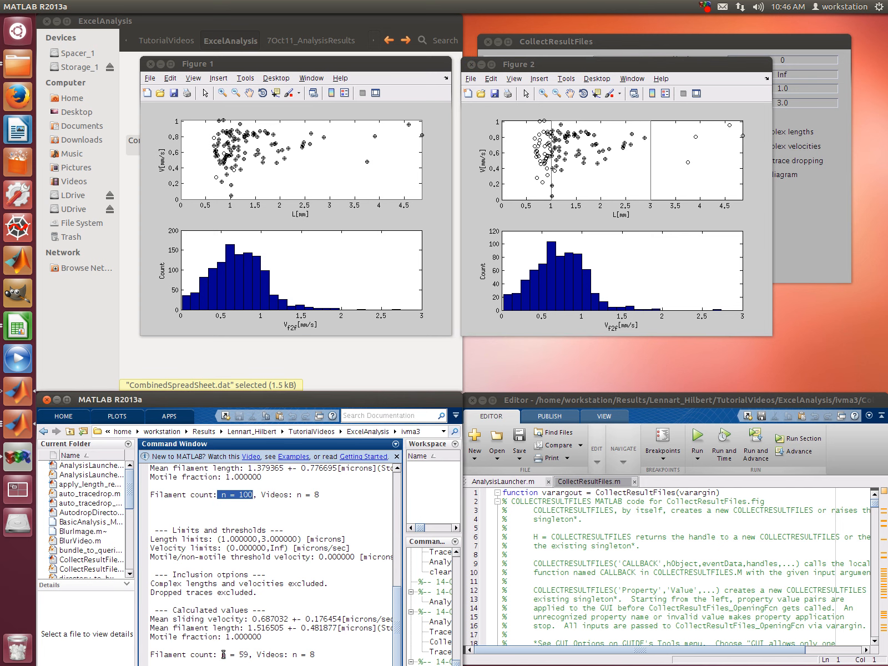
{"action": "left_click_drag", "start_coordinate": [218, 654], "coordinate": [246, 654]}
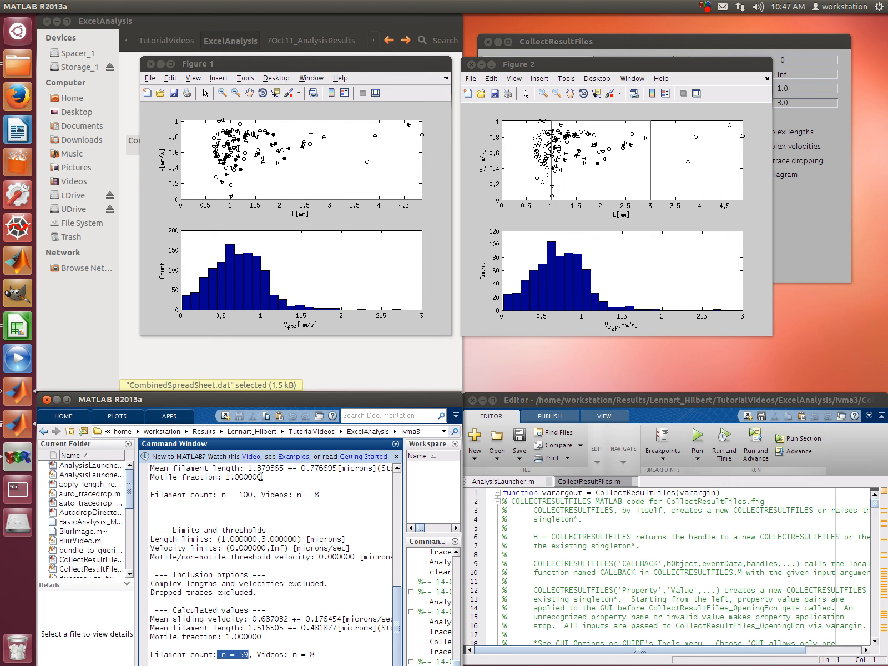
{"action": "scroll", "coordinate": [265, 477], "scroll_direction": "up", "scroll_amount": 1}
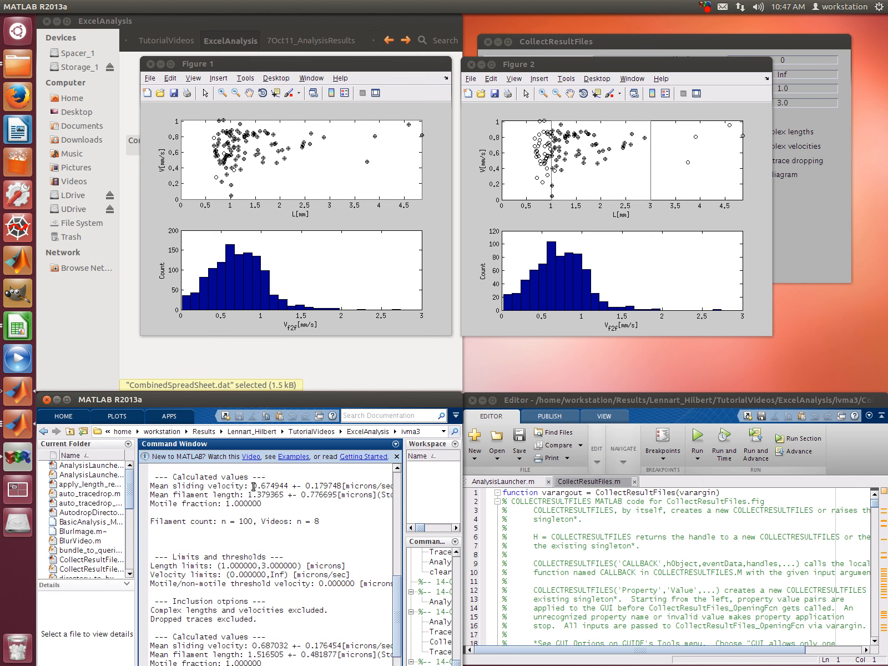
{"action": "left_click_drag", "start_coordinate": [253, 486], "coordinate": [288, 486]}
{"action": "left_click_drag", "start_coordinate": [251, 645], "coordinate": [289, 647]}
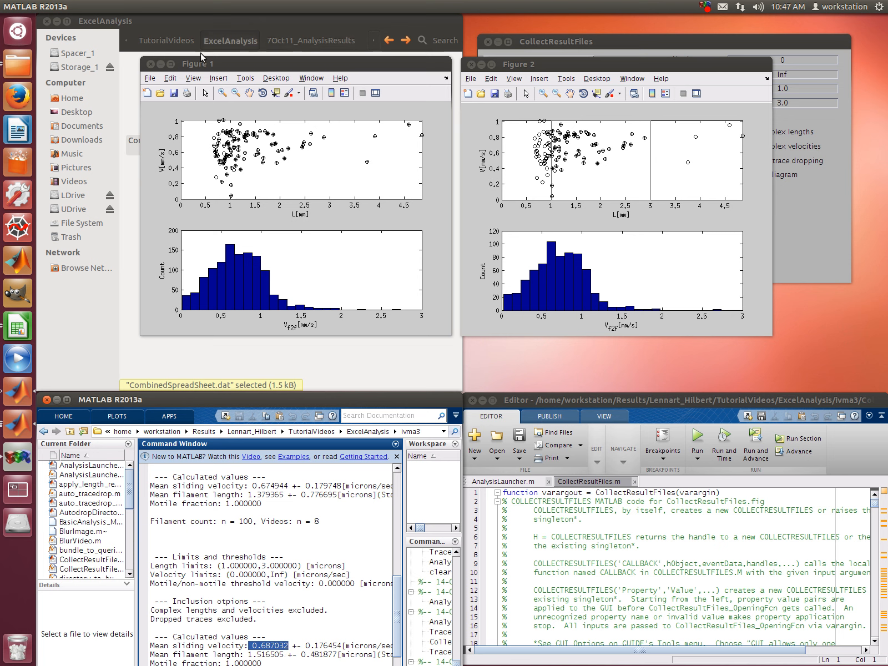
Close Figure 2 and move Figure 1 clear of the CollectResultFiles window
{"action": "left_click_drag", "start_coordinate": [573, 69], "coordinate": [611, 76]}
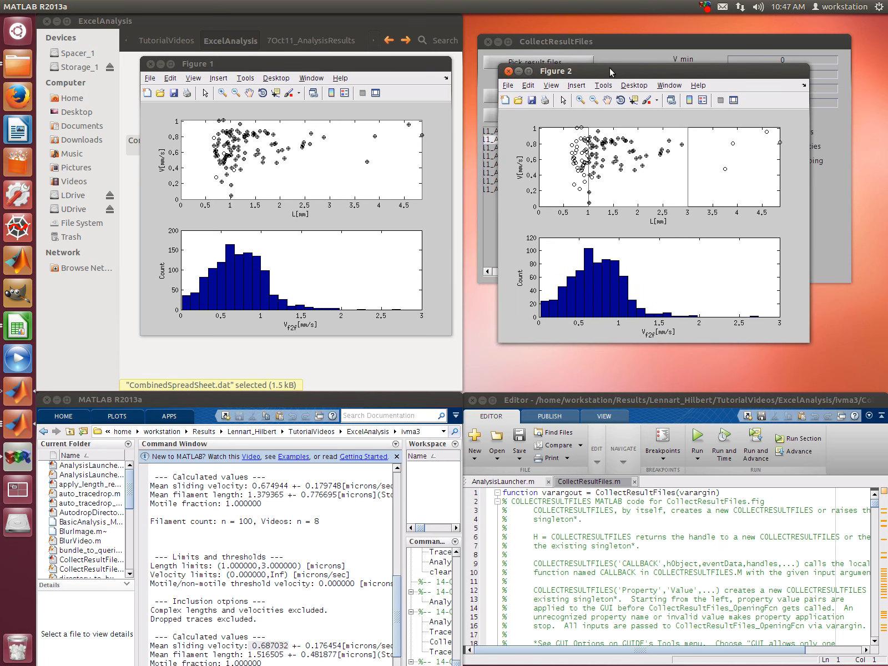
{"action": "left_click_drag", "start_coordinate": [271, 66], "coordinate": [257, 65]}
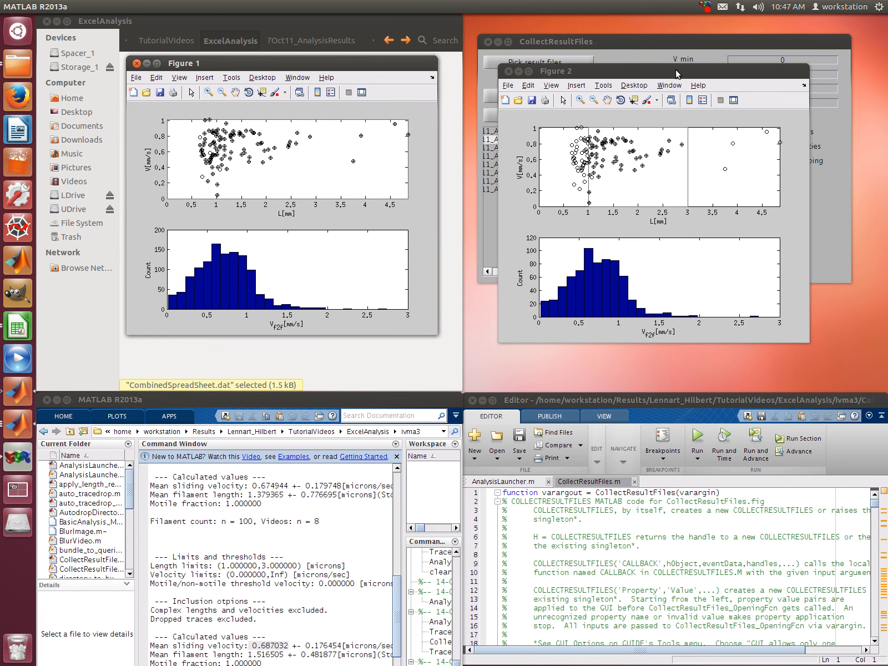
{"action": "left_click_drag", "start_coordinate": [677, 73], "coordinate": [632, 188]}
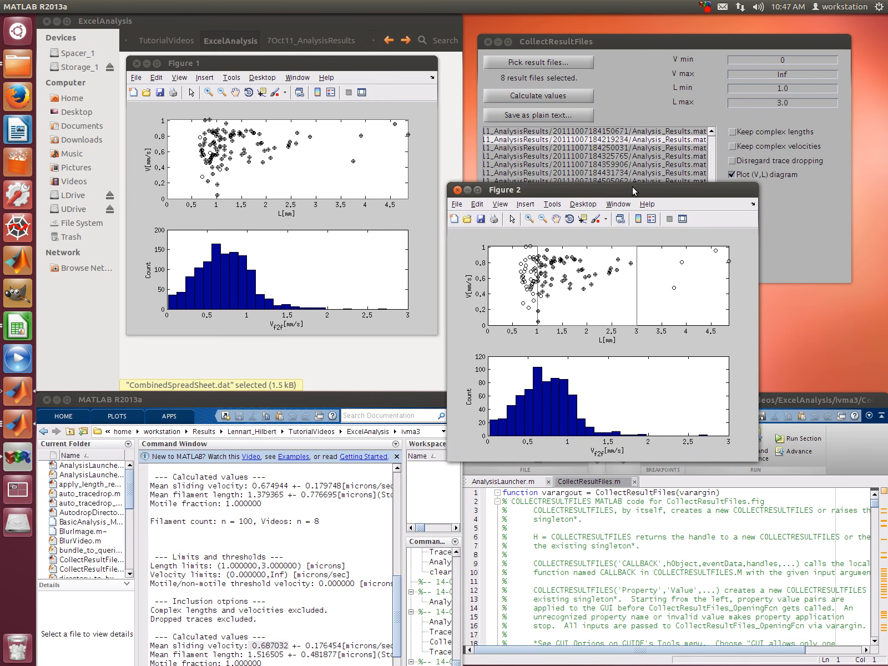
{"action": "left_click", "coordinate": [457, 190]}
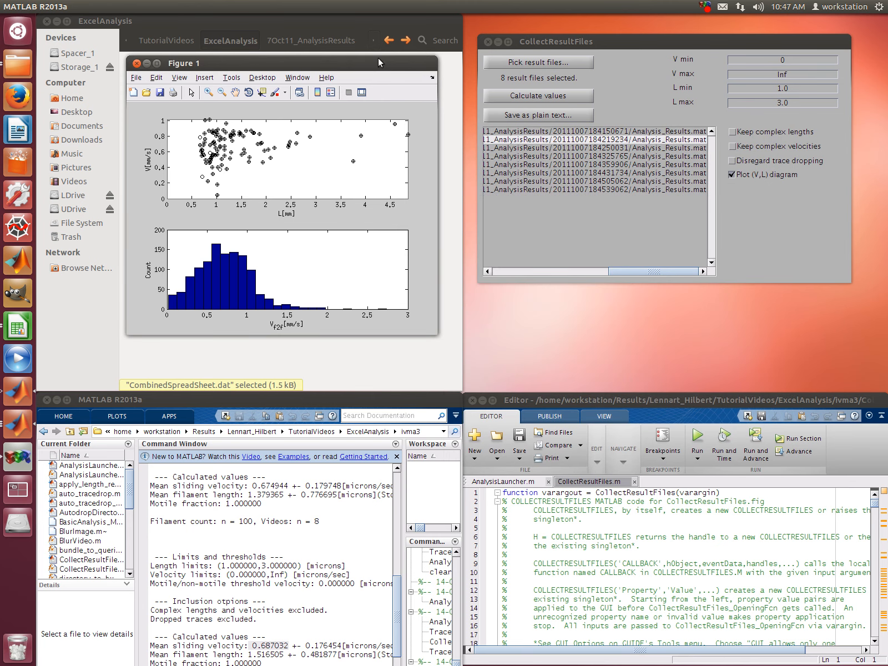
{"action": "left_click_drag", "start_coordinate": [369, 62], "coordinate": [307, 38]}
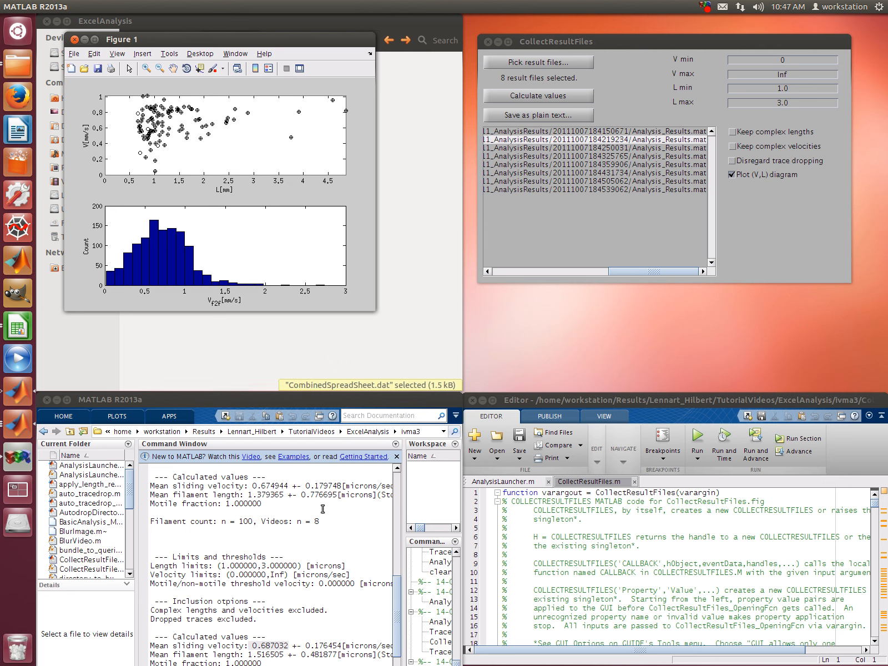
{"action": "scroll", "coordinate": [357, 555], "scroll_direction": "down", "scroll_amount": 2}
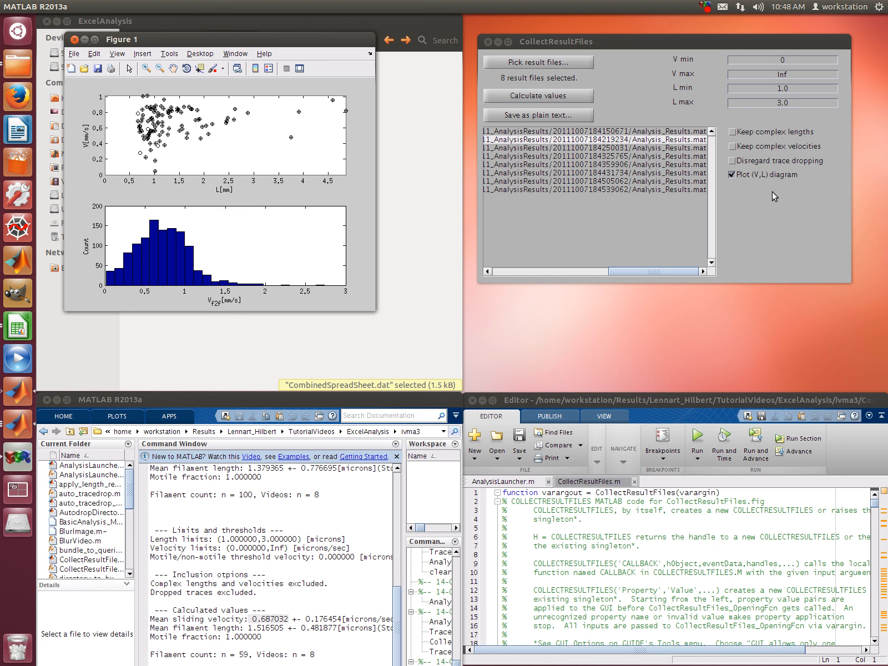
Recalculate the values with Disregard trace dropping enabled and close the resulting figure
{"action": "left_click", "coordinate": [732, 162]}
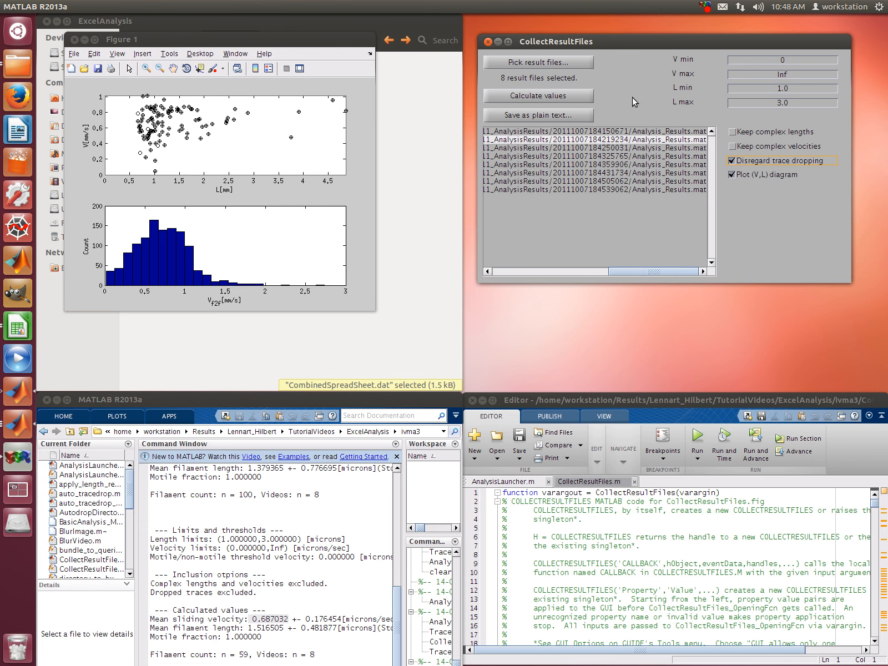
{"action": "left_click", "coordinate": [578, 96]}
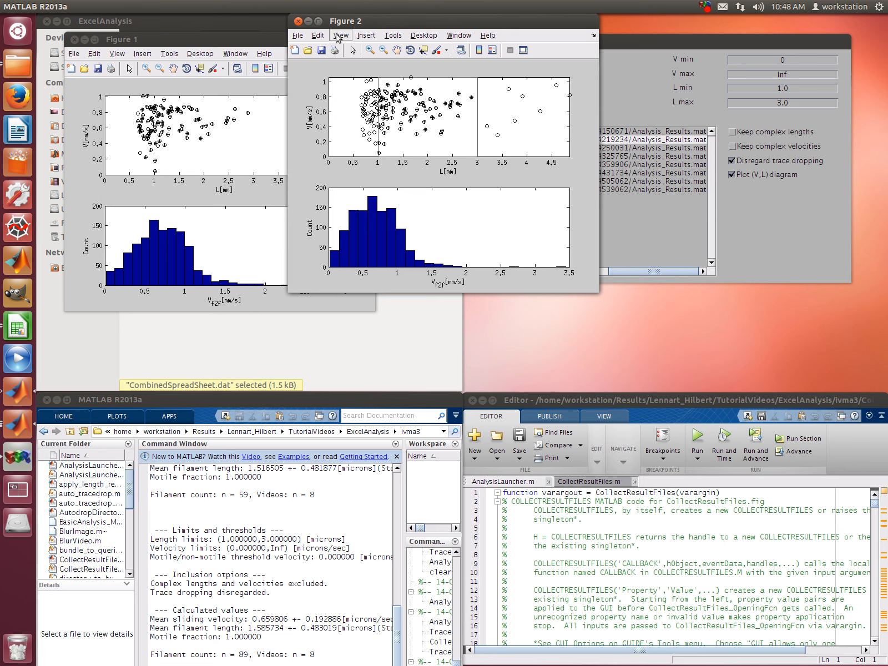
{"action": "left_click", "coordinate": [298, 22]}
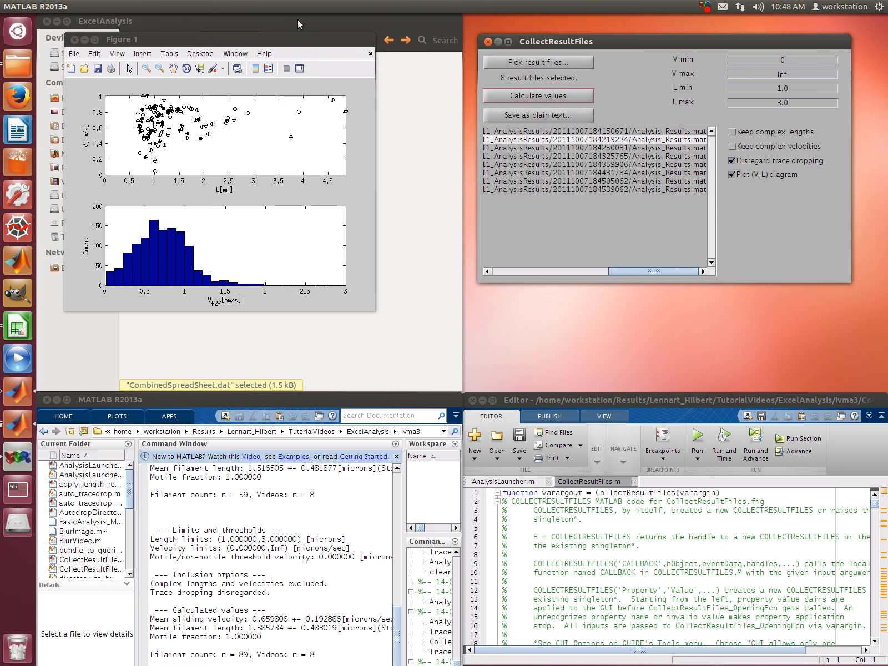
Turn off Disregard trace dropping, enable Keep complex lengths and Keep complex velocities, and recalculate the values
{"action": "left_click", "coordinate": [733, 161]}
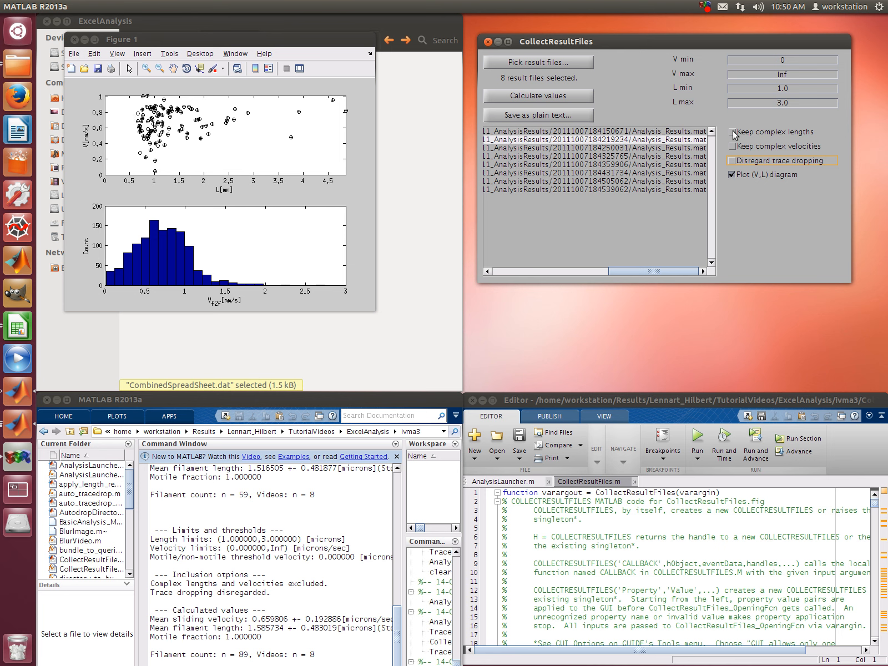
{"action": "left_click", "coordinate": [732, 147]}
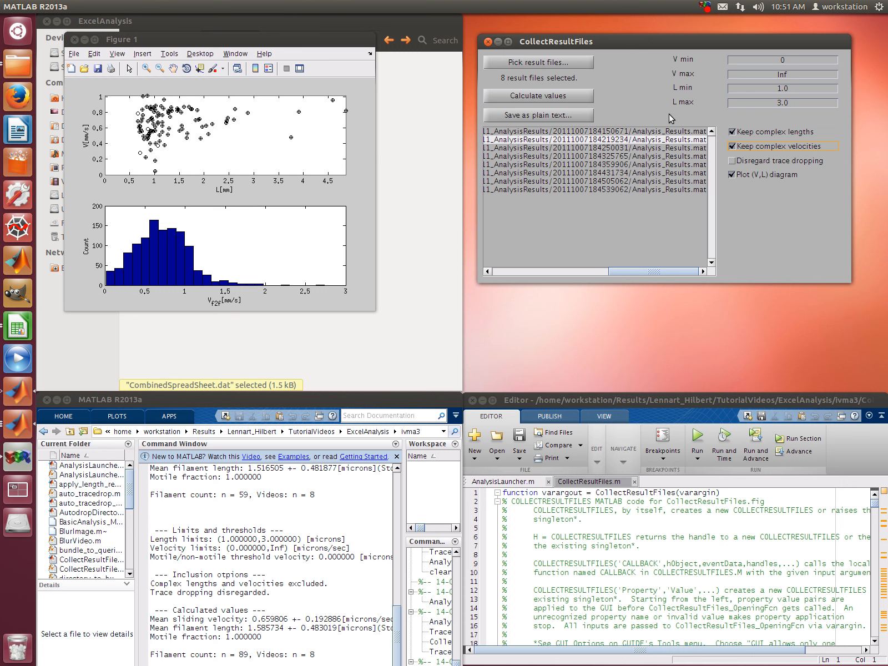
{"action": "left_click", "coordinate": [543, 96]}
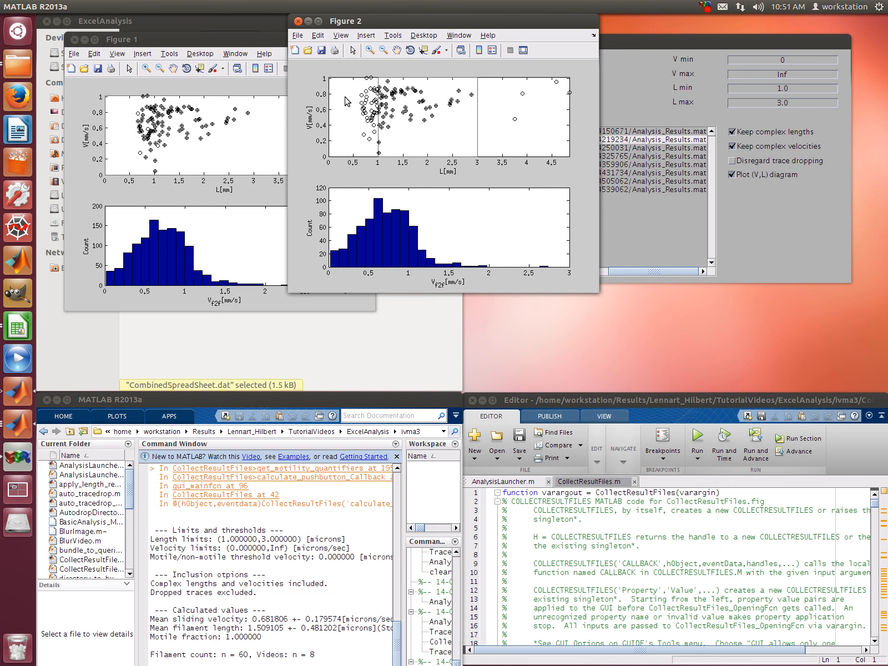
Close the new Figure 2 and turn off Keep complex lengths and Keep complex velocities
{"action": "left_click_drag", "start_coordinate": [374, 27], "coordinate": [360, 104]}
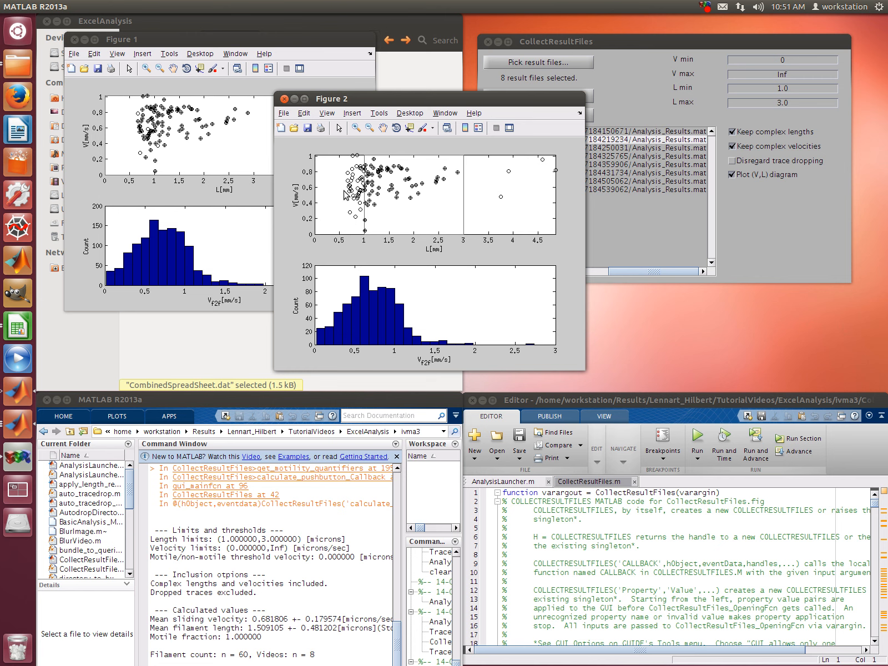
{"action": "left_click_drag", "start_coordinate": [367, 103], "coordinate": [381, 120]}
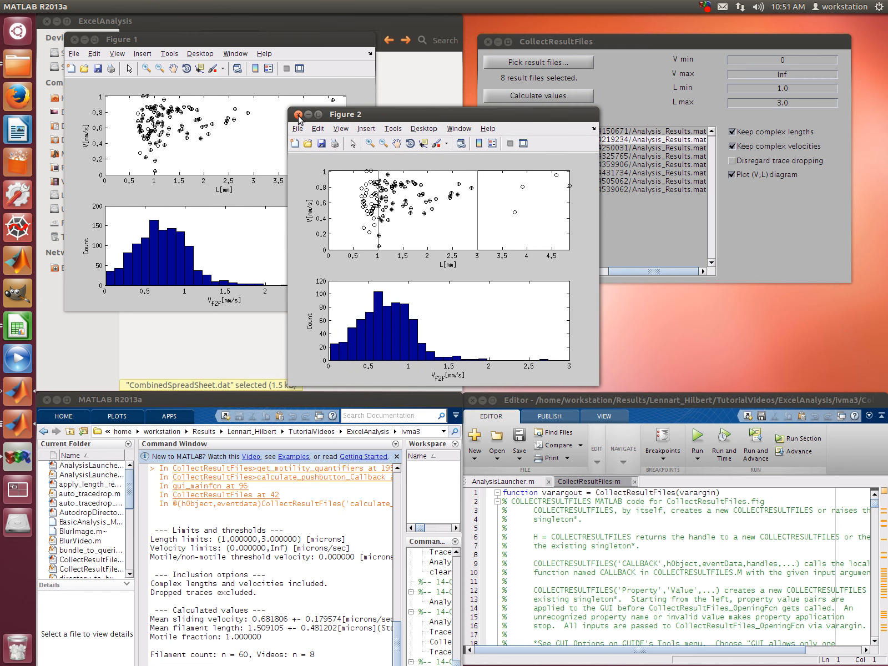
{"action": "left_click", "coordinate": [298, 115]}
{"action": "left_click", "coordinate": [733, 132]}
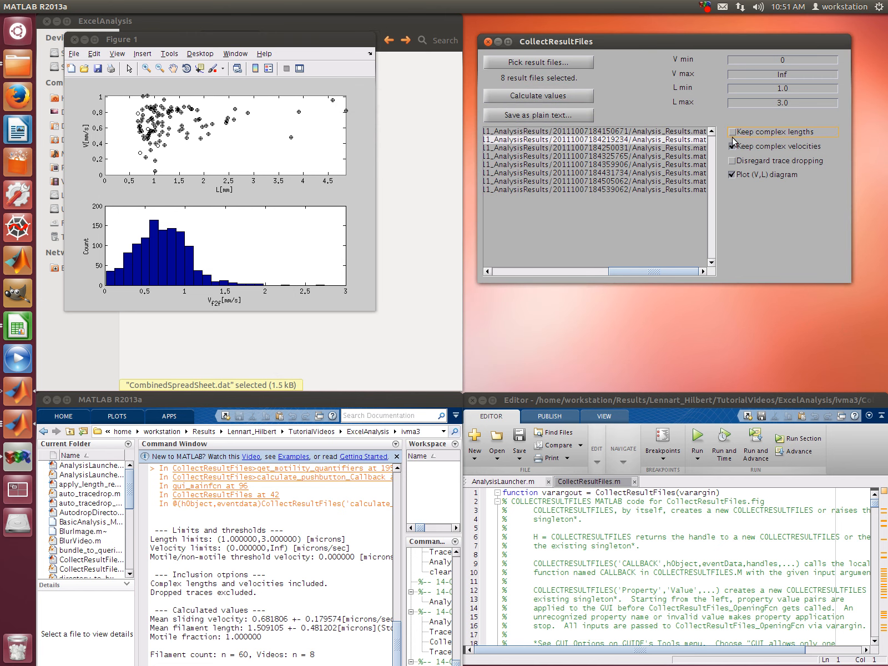
{"action": "left_click", "coordinate": [732, 147]}
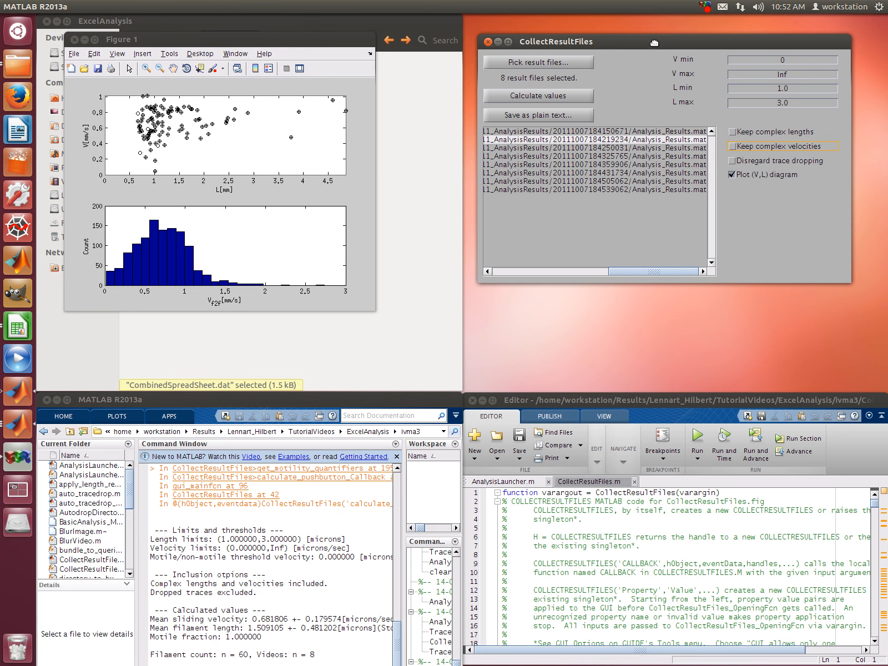
{"action": "left_click_drag", "start_coordinate": [654, 43], "coordinate": [647, 34]}
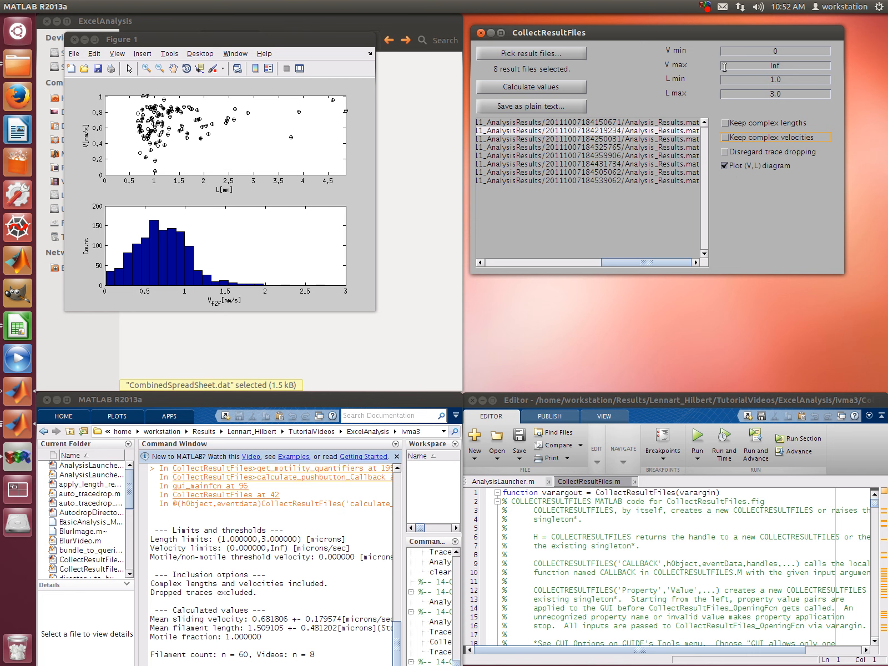
{"action": "left_click", "coordinate": [705, 7]}
{"action": "mouse_move", "coordinate": [722, 8]}
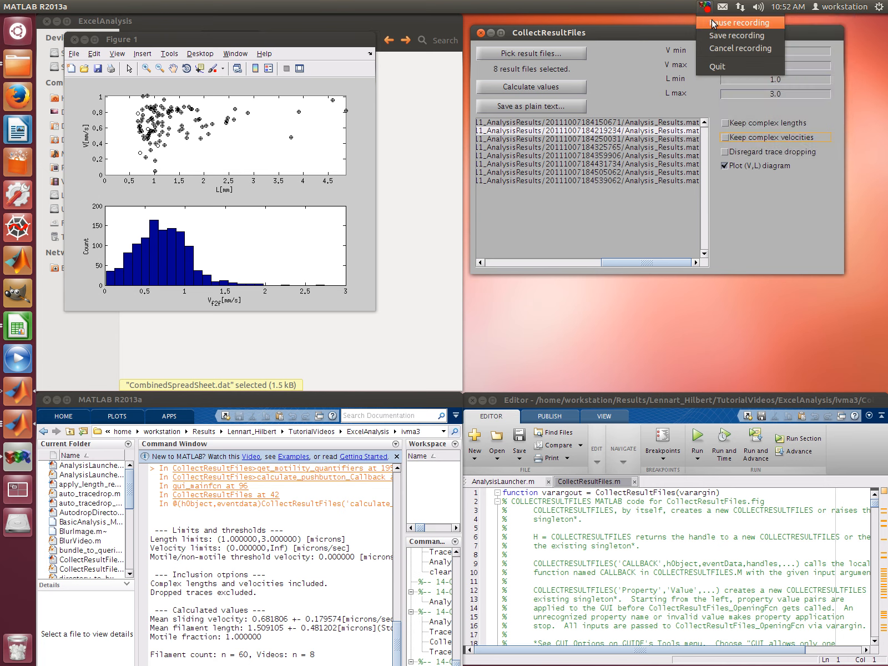